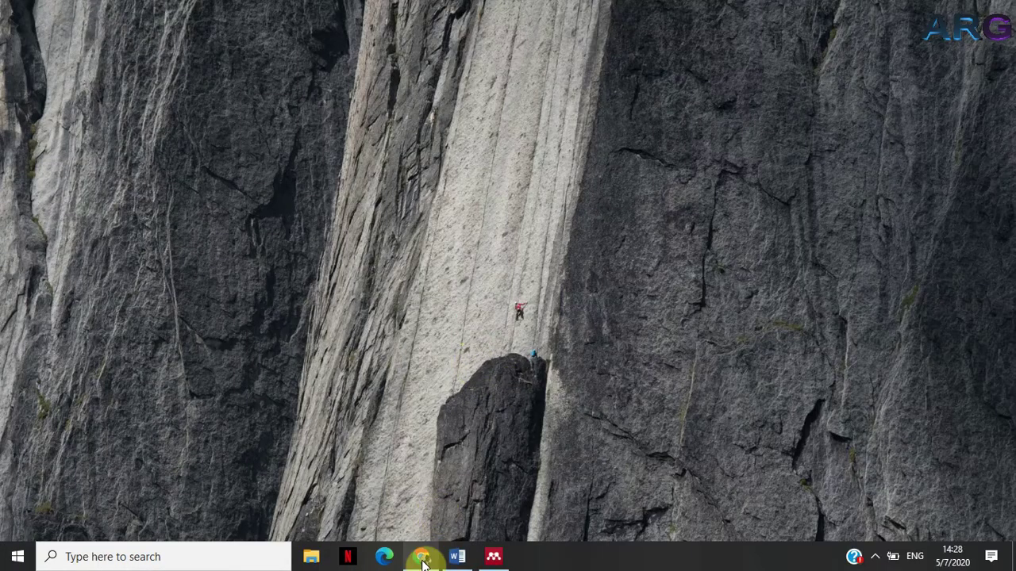
Switch to Chrome and open the Springer PDF result "Combined effects of gender affirmation and economic hardship on vulnerability to HIV" in a new tab
mouse_move(423, 563)
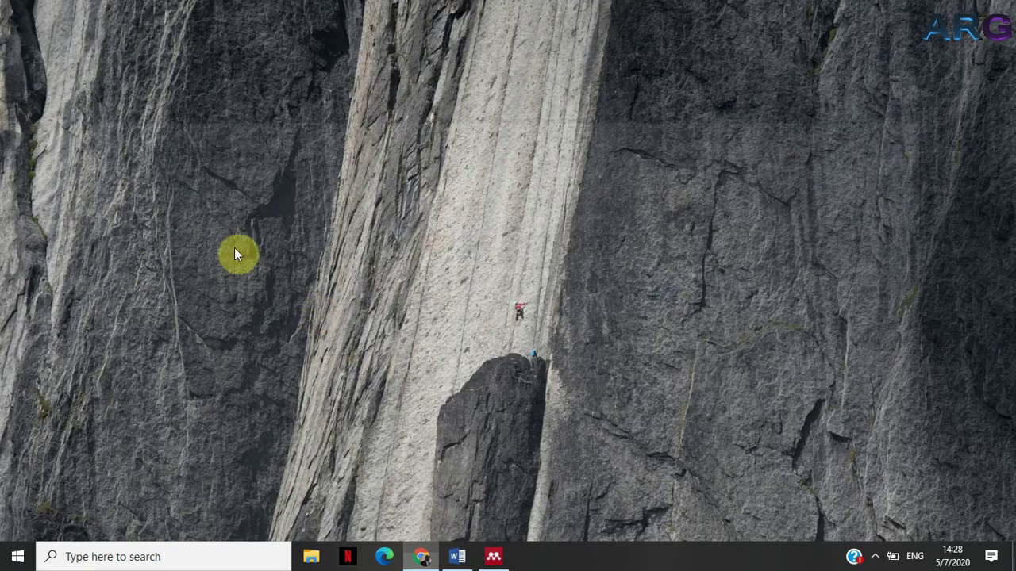
key("alt+Tab")
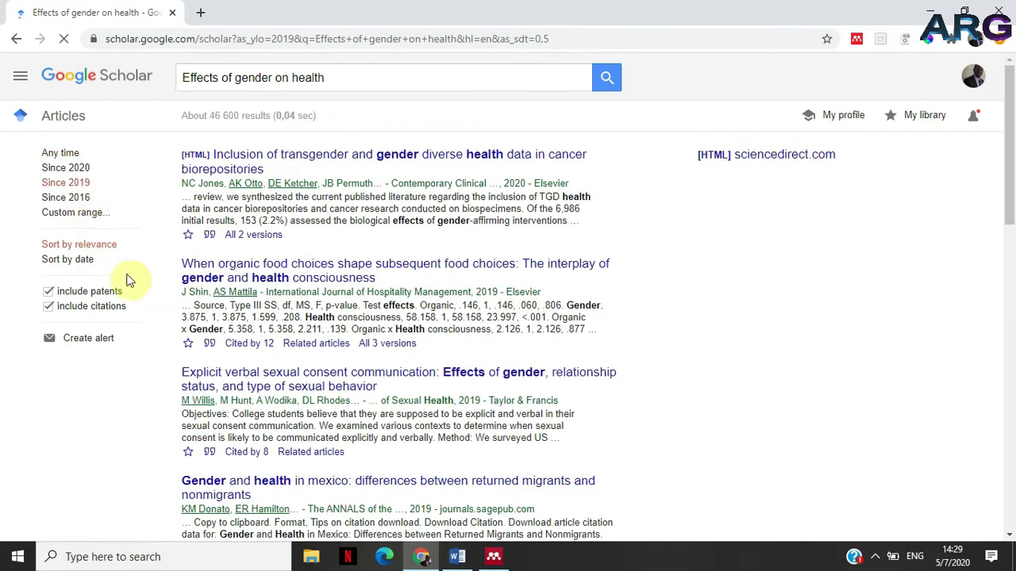
scroll(182, 374, "down", 5)
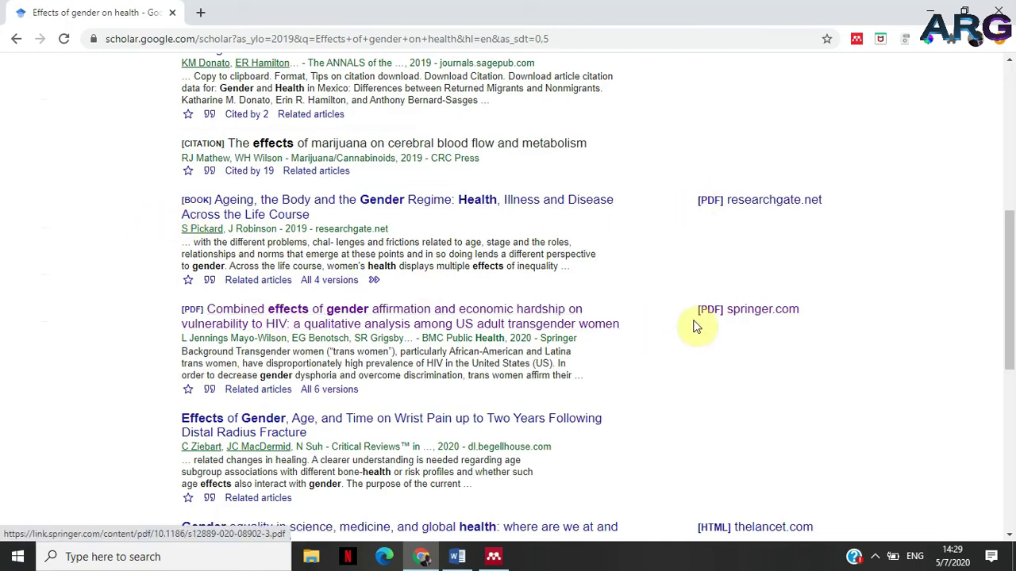
right_click(272, 319)
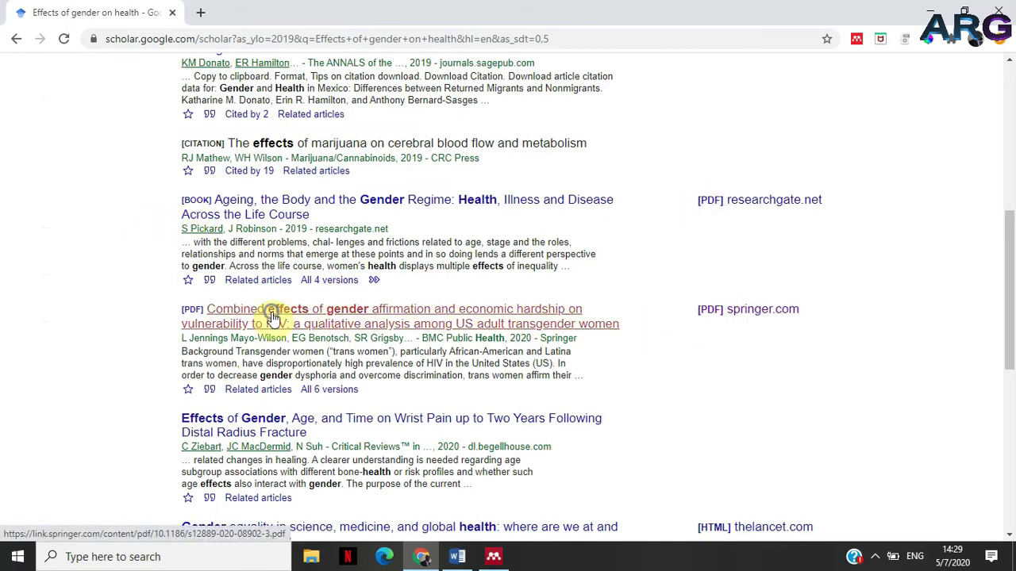
left_click(343, 326)
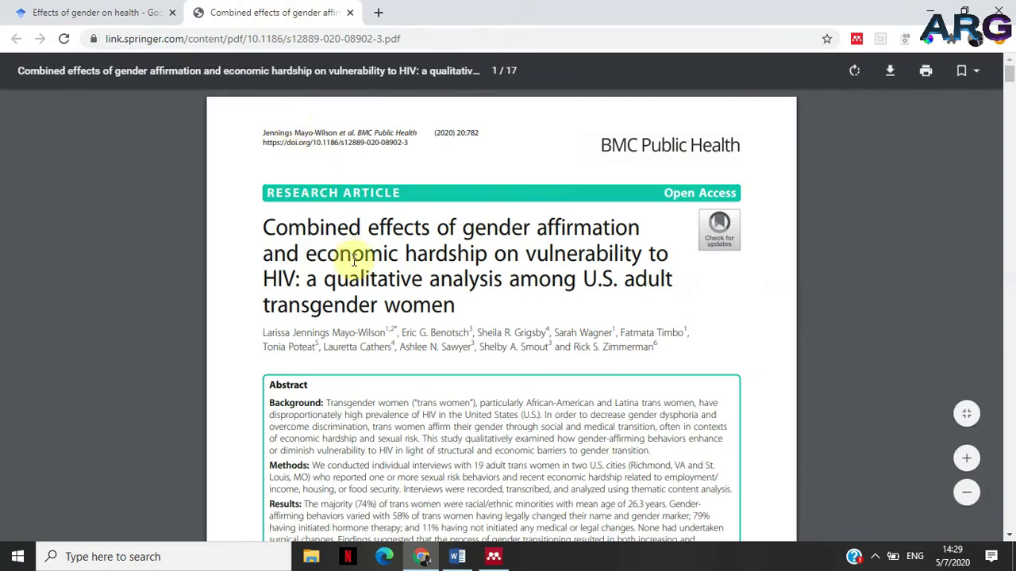
Examine the article's title, abstract, conclusions and the start of its Background section
scroll(355, 258, "down", 1)
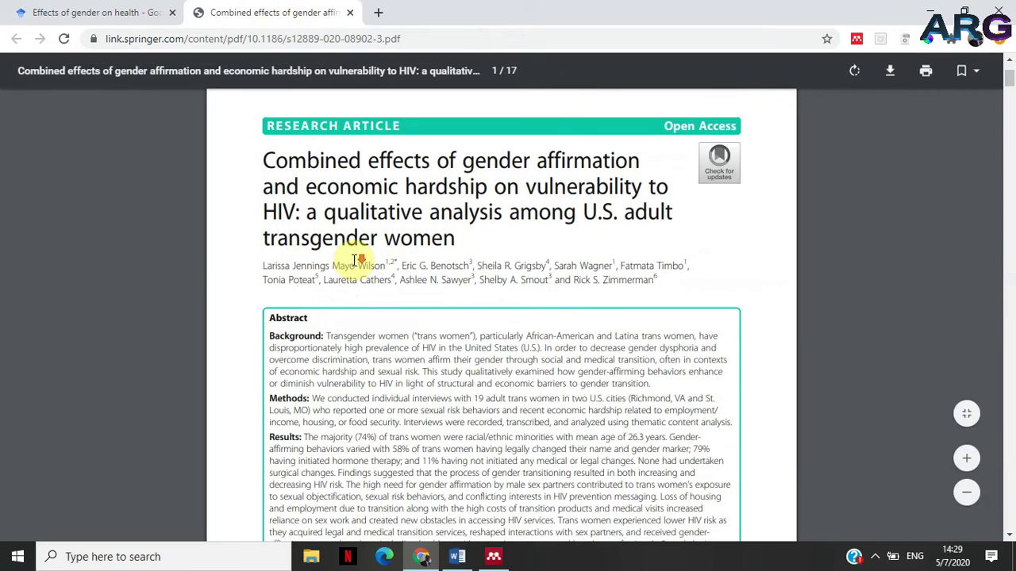
scroll(355, 262, "down", 5)
scroll(351, 262, "up", 6)
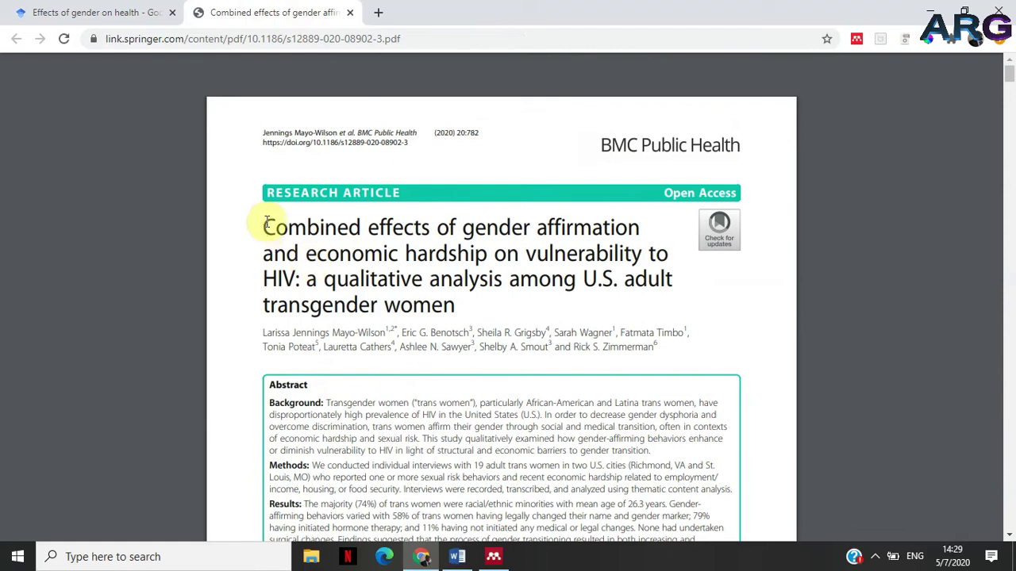
scroll(464, 261, "down", 2)
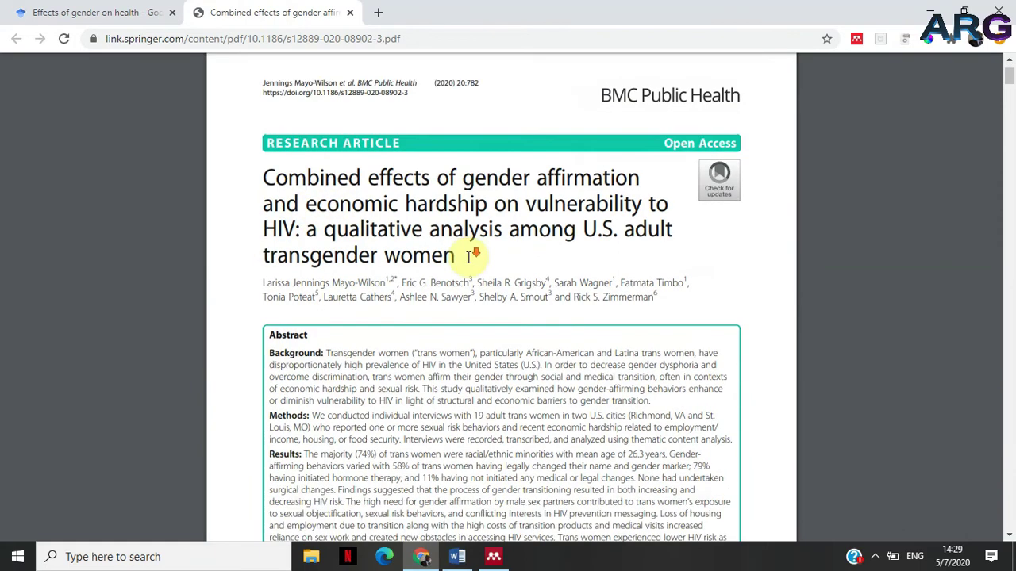
scroll(673, 227, "down", 4)
scroll(488, 292, "down", 5)
scroll(488, 292, "down", 1)
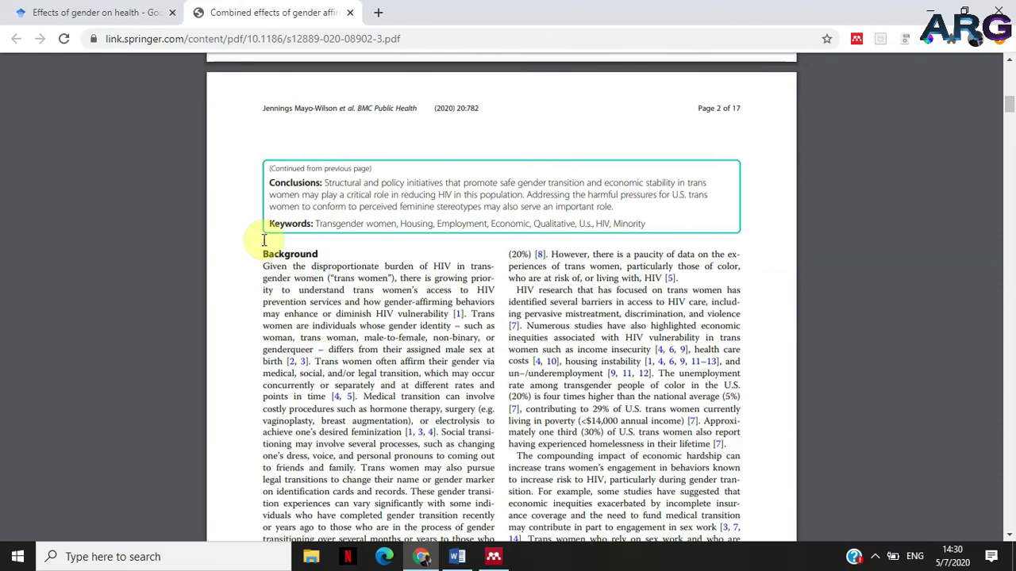
scroll(534, 408, "down", 1)
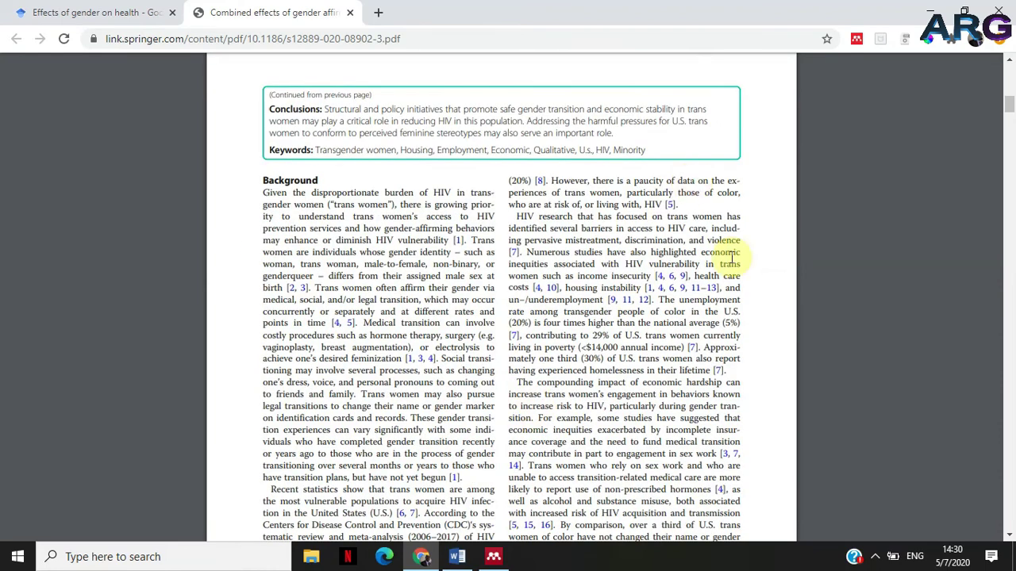
scroll(290, 301, "up", 2)
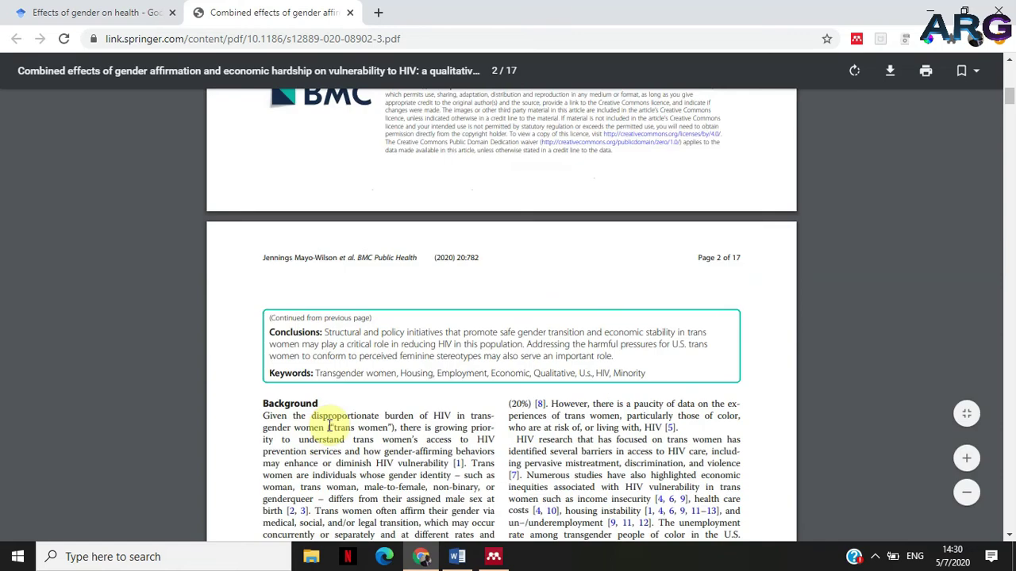
Return to the Google Scholar results and copy the full title of the "Combined effects of gender affirmation" article
left_click(109, 11)
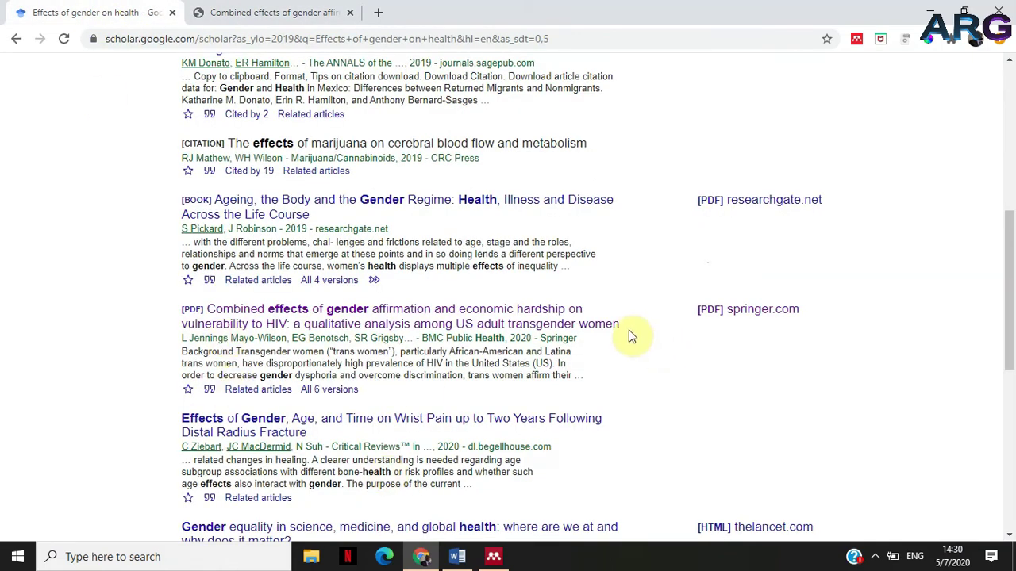
left_click_drag(627, 332, 201, 311)
key("ctrl+c")
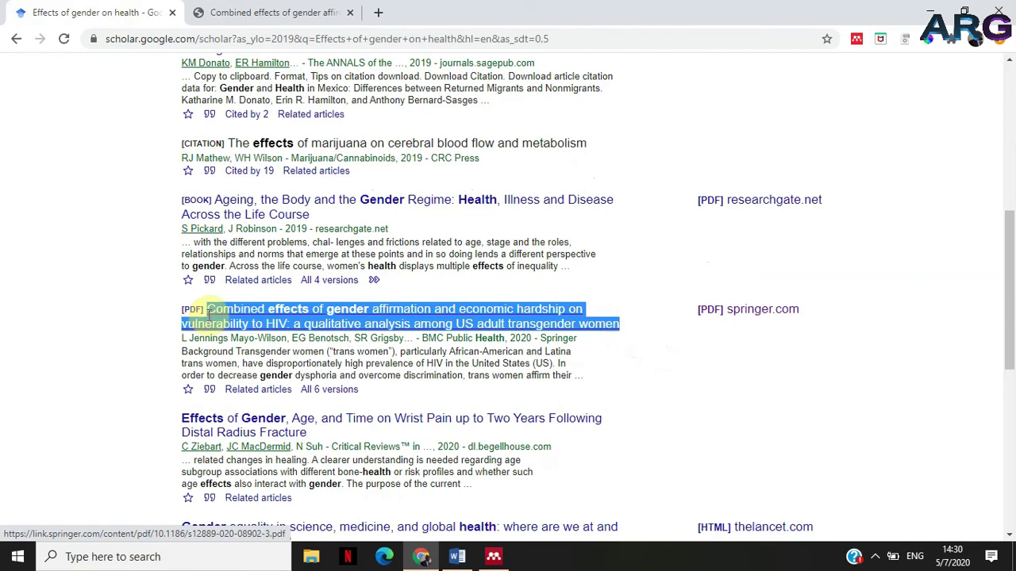
Switch to Mendeley Desktop and run a literature search for the copied article title
left_click(491, 560)
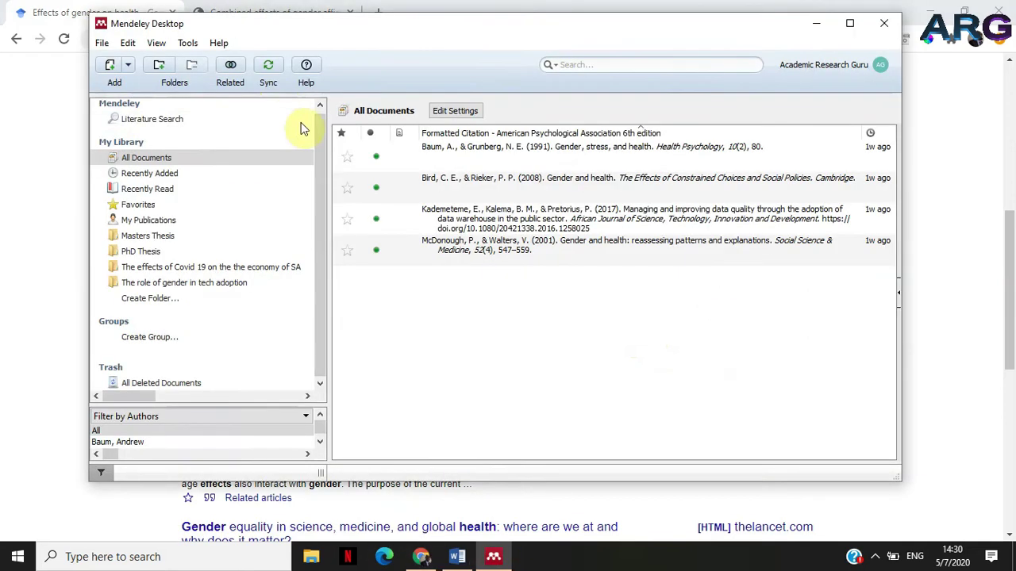
left_click(147, 124)
left_click(362, 136)
key("ctrl+v")
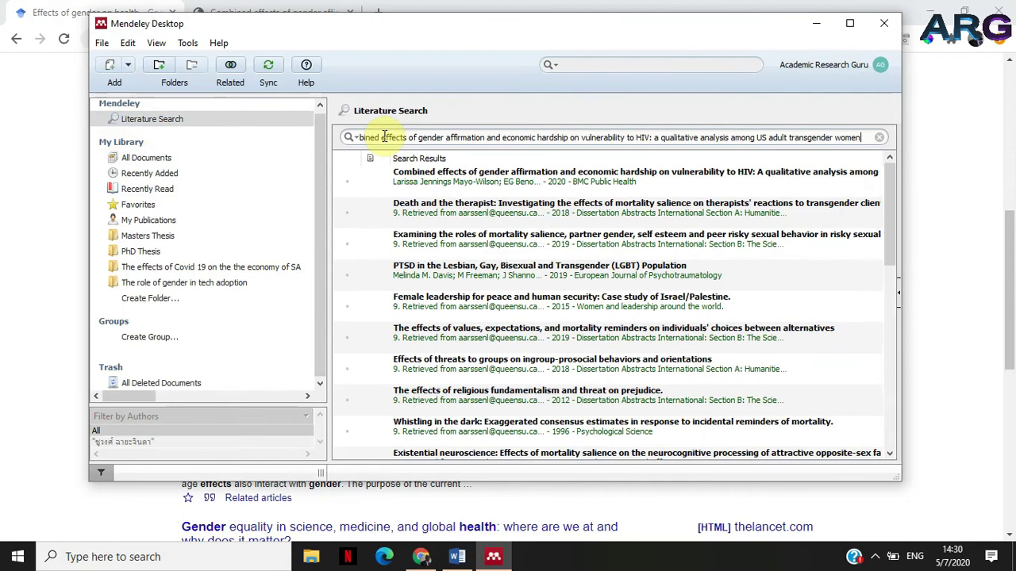
key("Return")
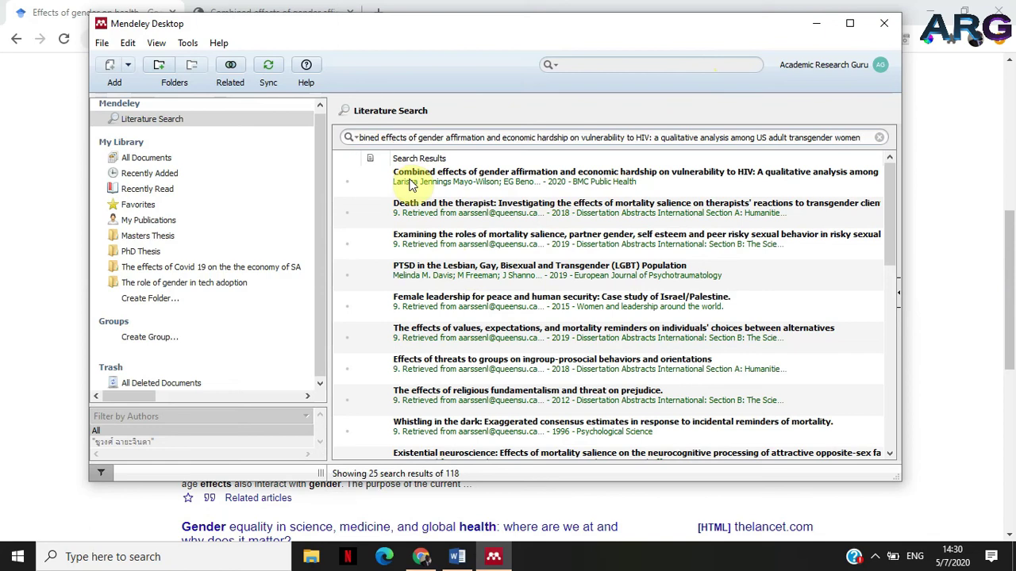
Open the matching "Combined effects of gender affirmation" entry from BMC Public Health and save its reference to the library
left_click(410, 186)
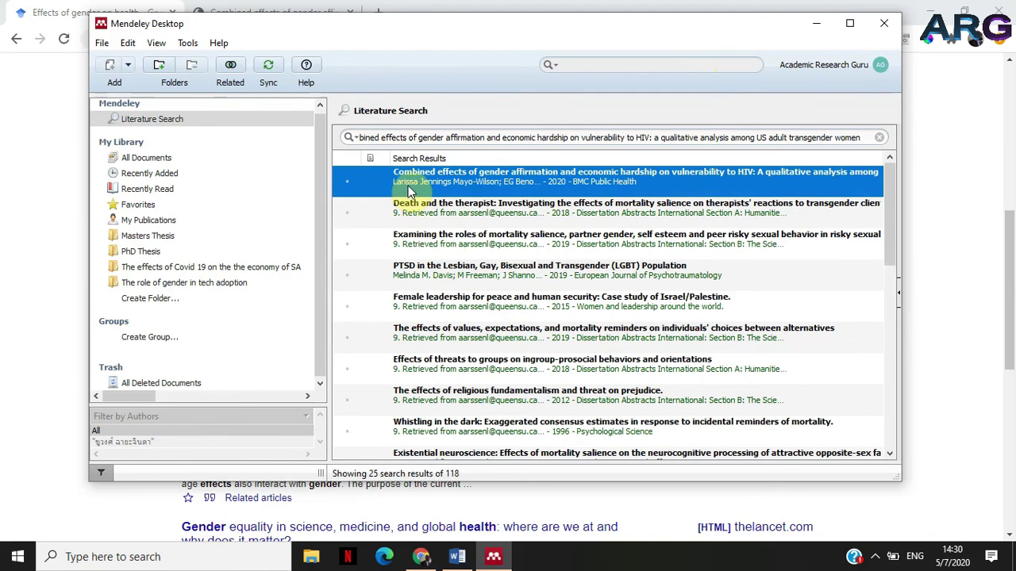
double_click(410, 185)
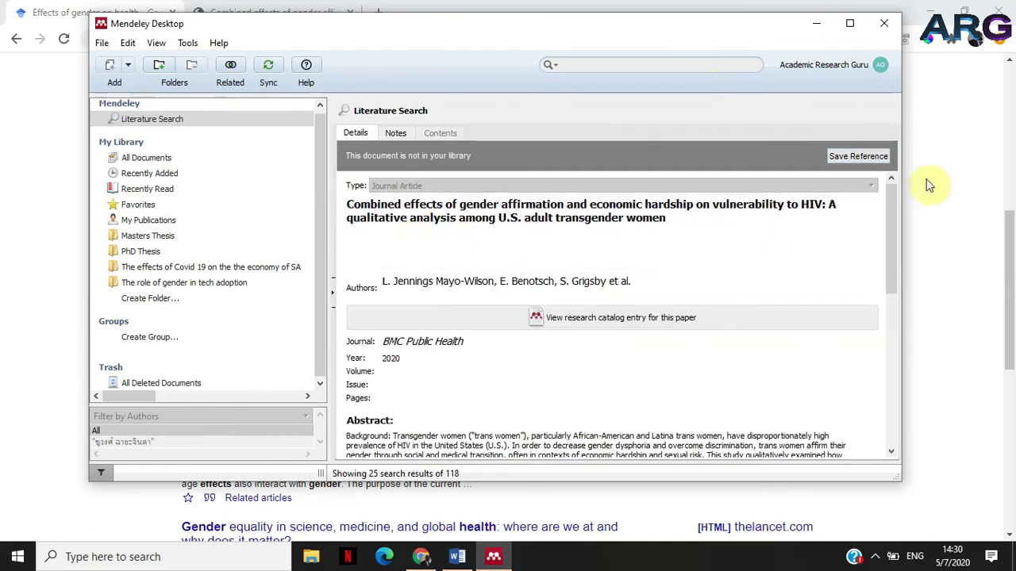
left_click(852, 159)
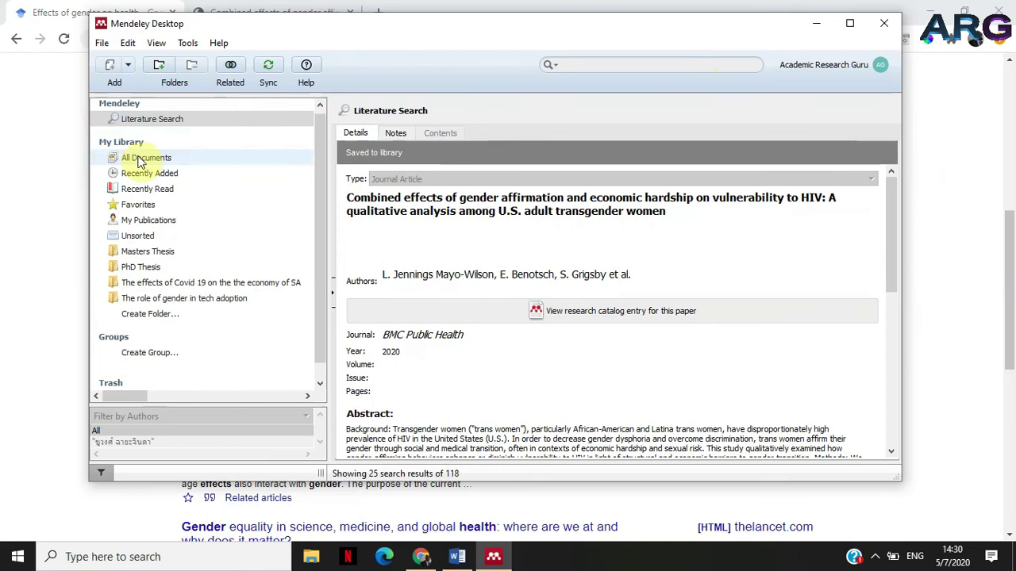
Show all documents in the library and select the newly saved 2020 BMC Public Health reference
left_click(139, 158)
left_click(156, 43)
left_click(175, 148)
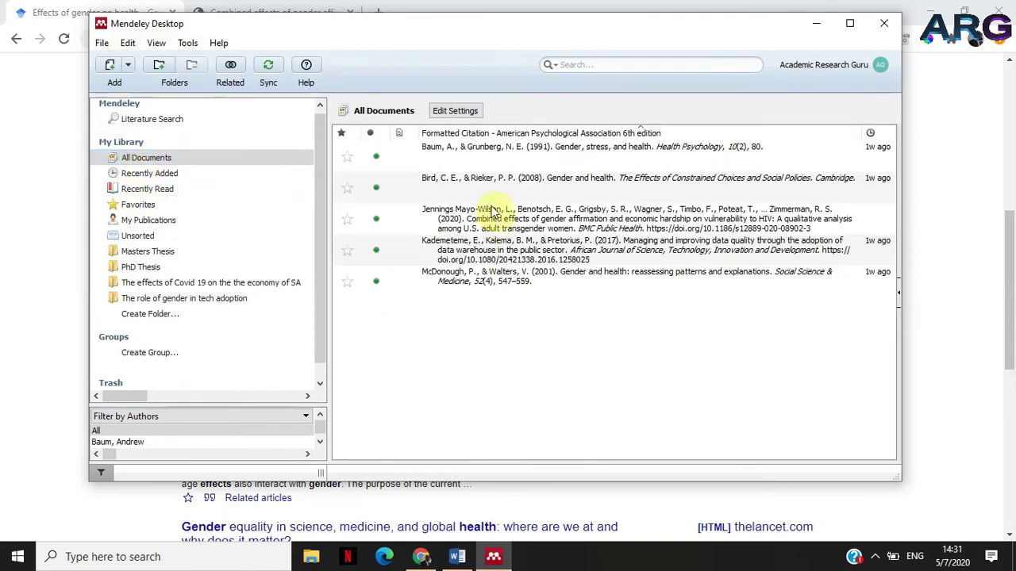
left_click(639, 222)
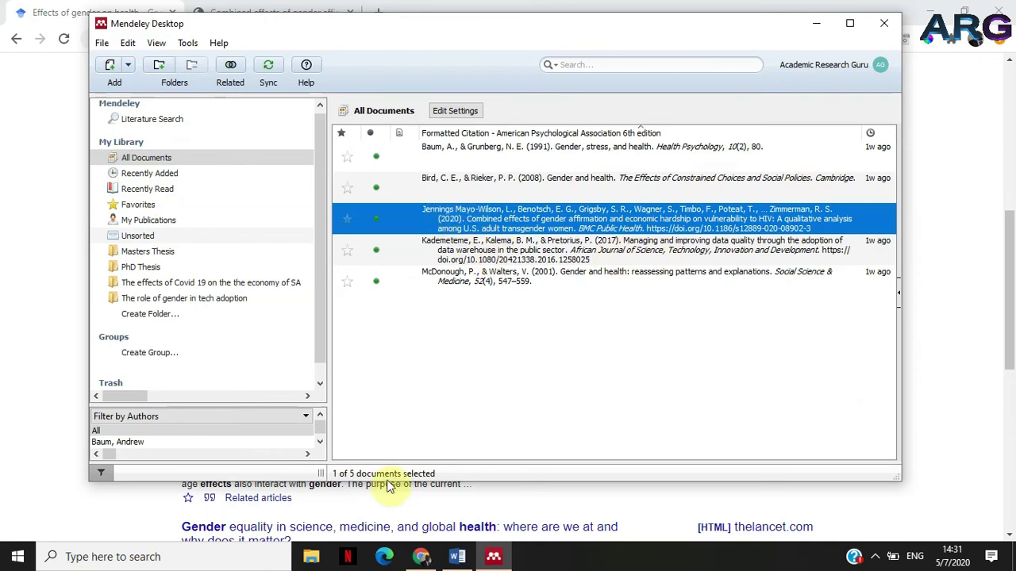
Go back to the article PDF in Chrome and copy the Background sentence "Trans women may also pursue legal transitions … identification cards and records"
left_click(419, 557)
left_click(290, 21)
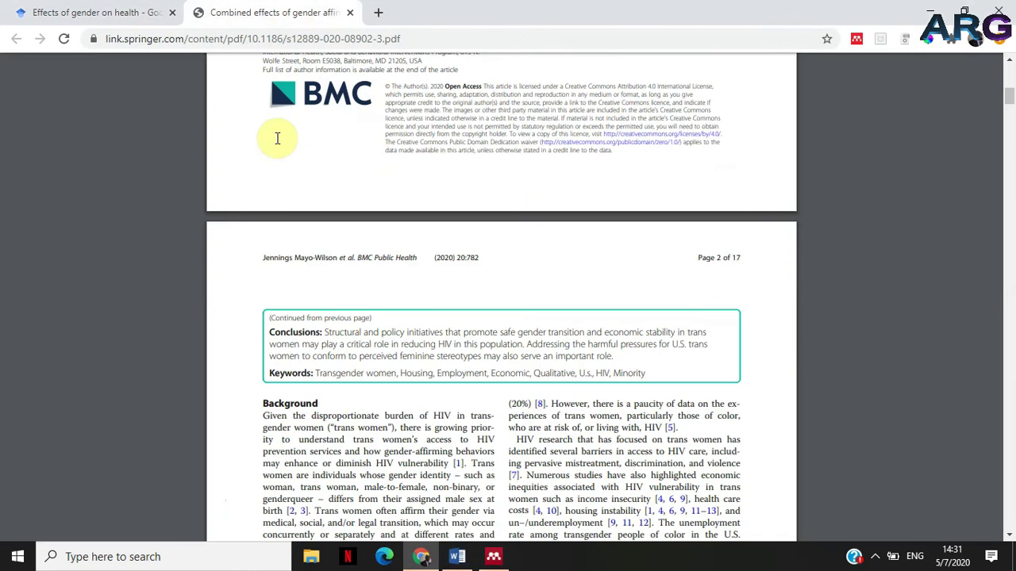
scroll(714, 207, "up", 8)
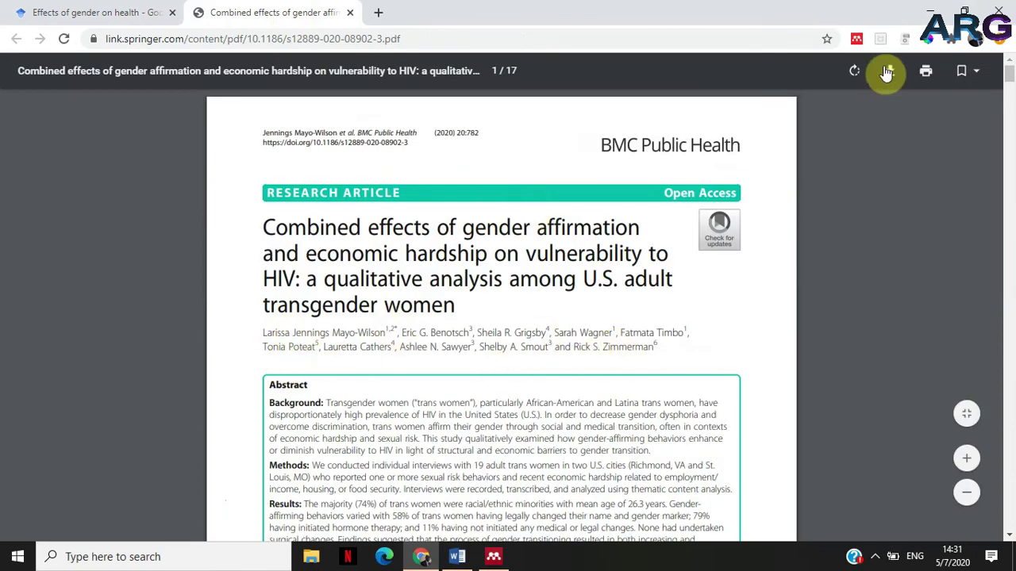
left_click(930, 11)
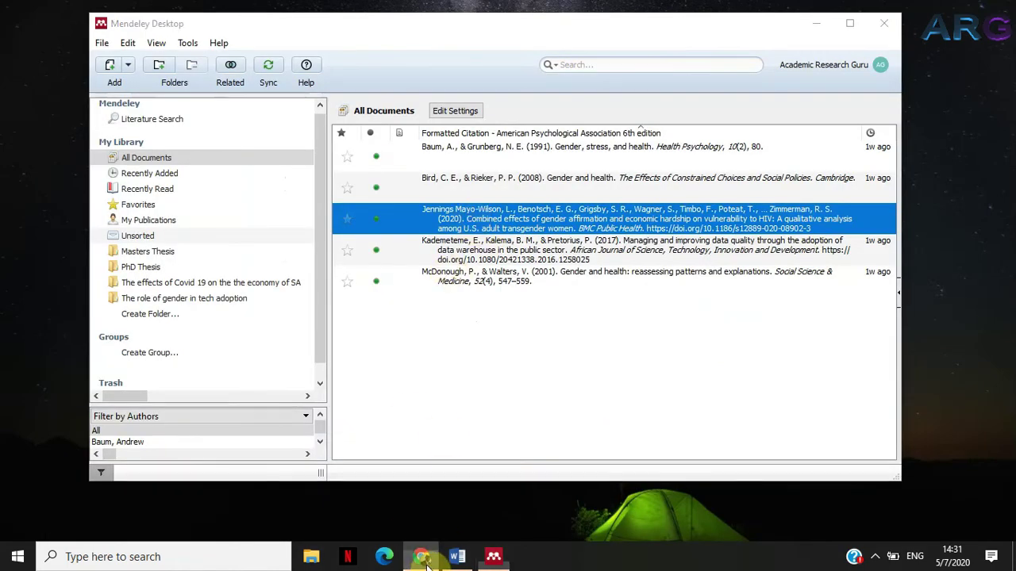
left_click(420, 556)
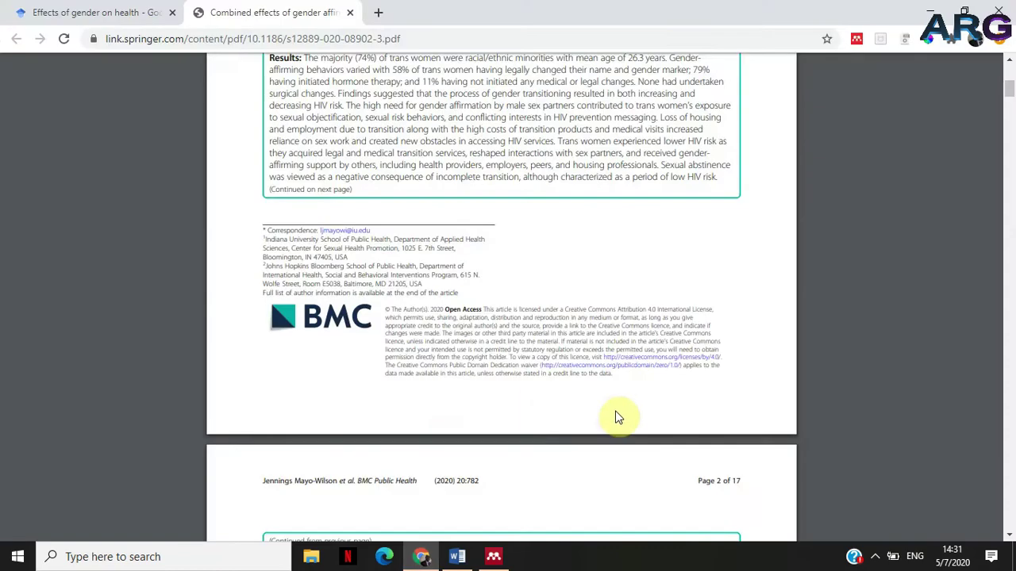
scroll(373, 461, "down", 3)
scroll(306, 460, "down", 4)
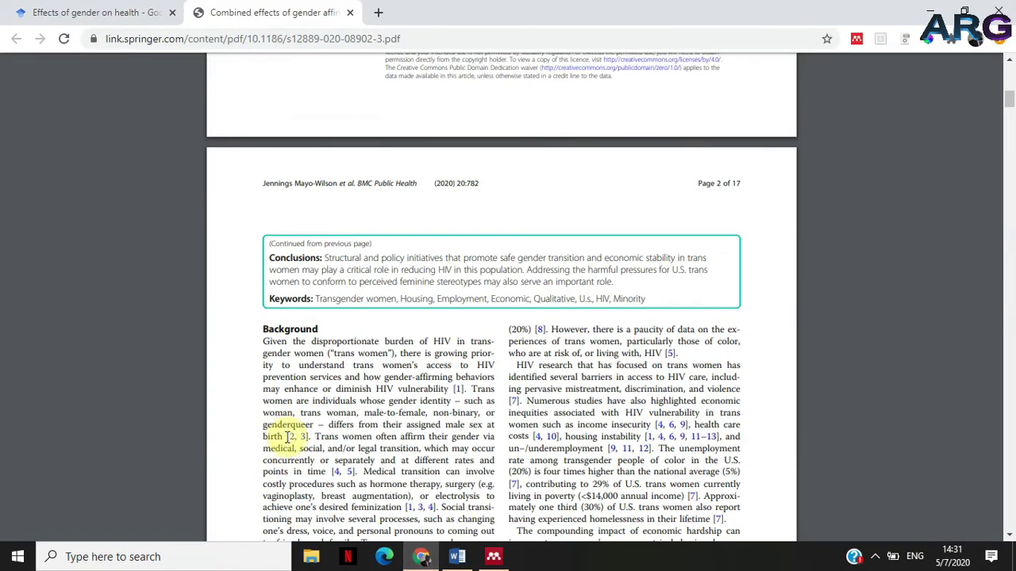
scroll(323, 423, "down", 2)
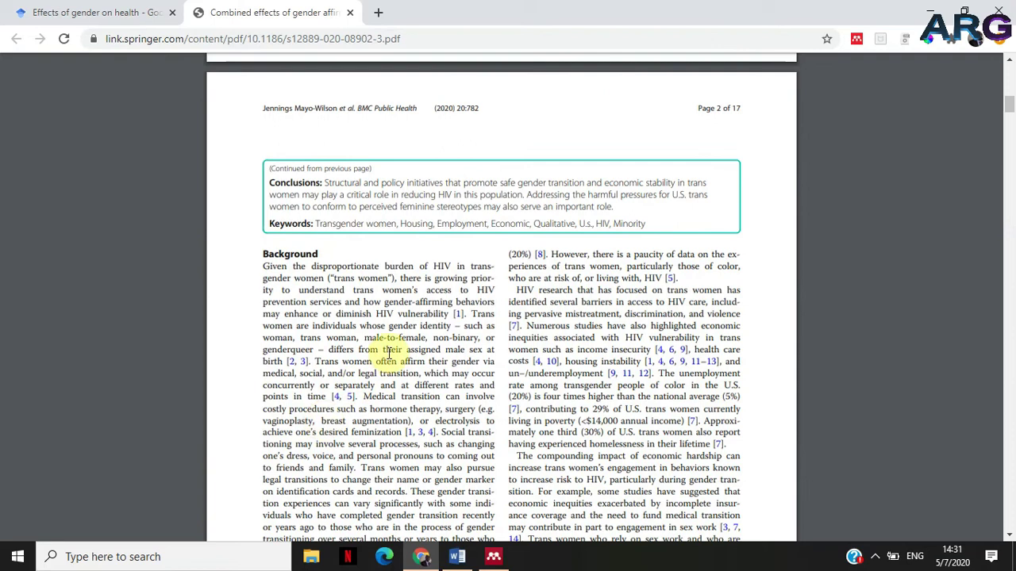
scroll(366, 324, "down", 4)
left_click_drag(362, 321, 390, 344)
key("ctrl+c")
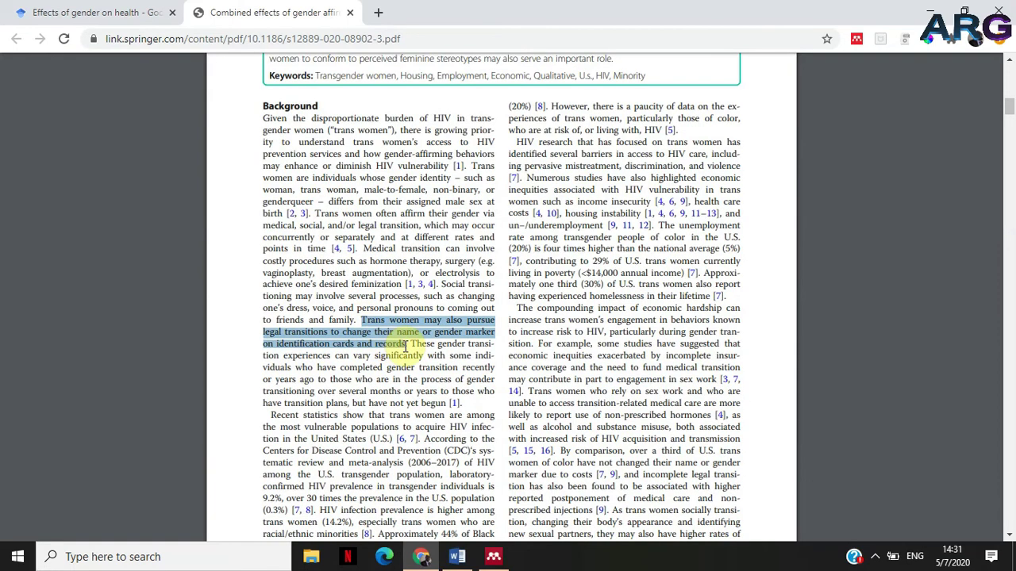
Switch to the blank Word document and paste the copied sentence about legal transitions
left_click(930, 11)
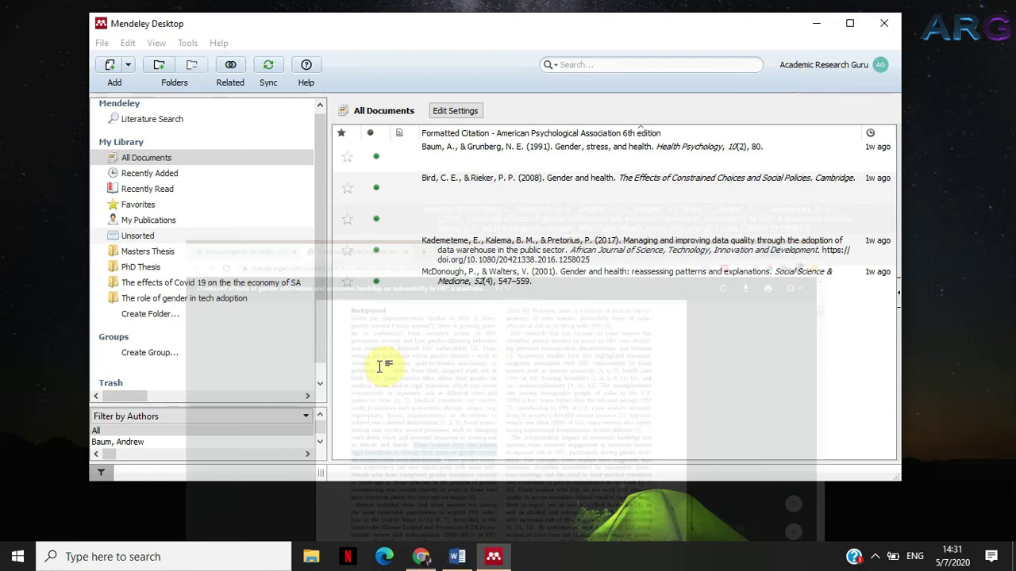
key("alt+Tab")
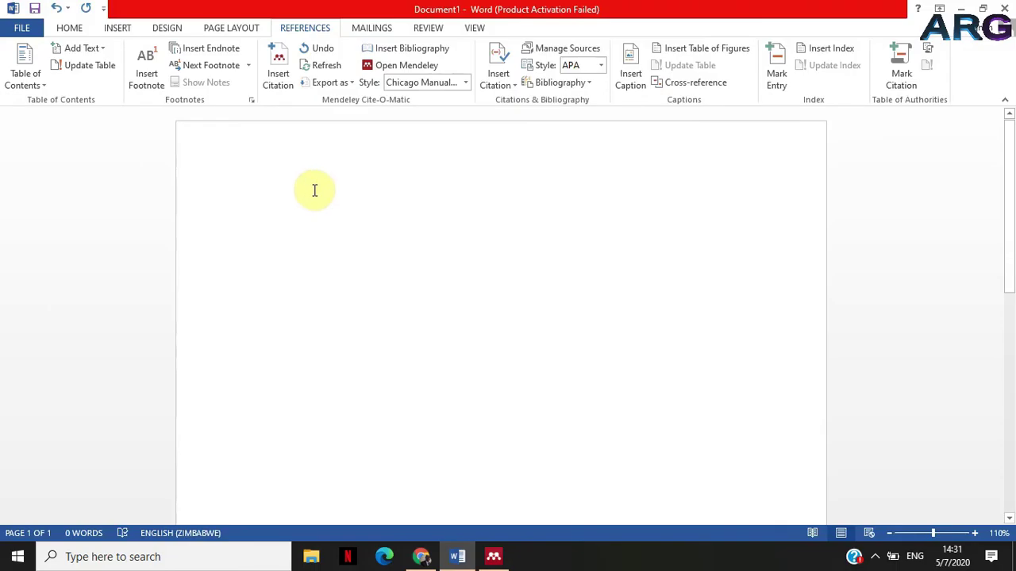
key("ctrl+v")
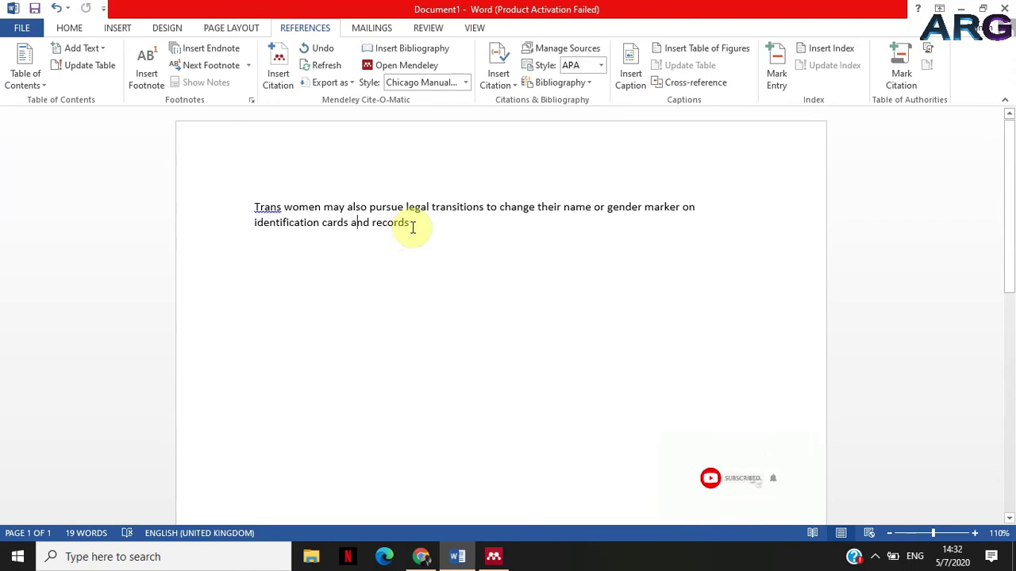
Insert a Mendeley citation of the 2020 BMC Public Health article after "identification cards and records", finding it by the first author's surname
left_click(412, 225)
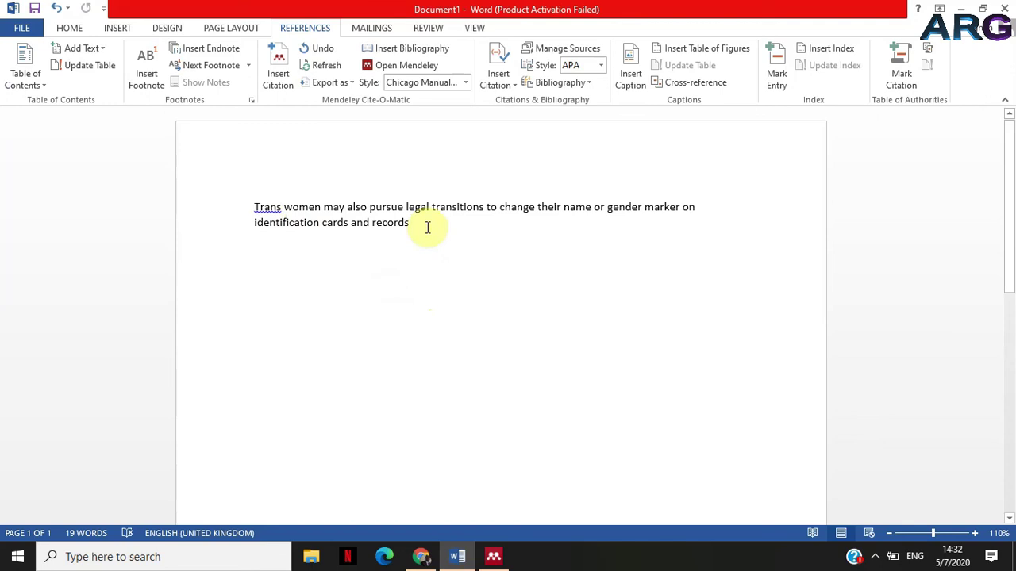
left_click(427, 227)
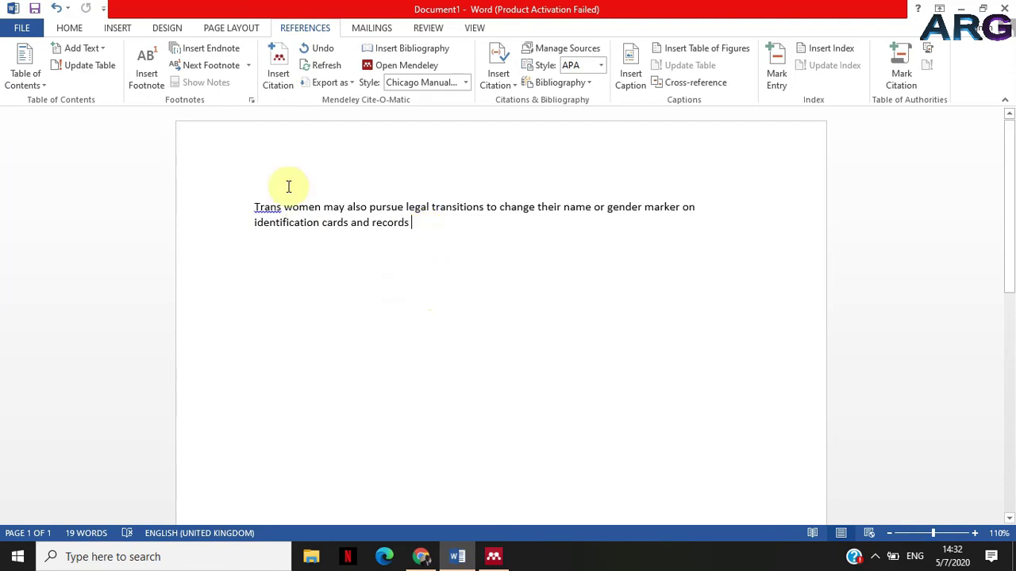
left_click(278, 75)
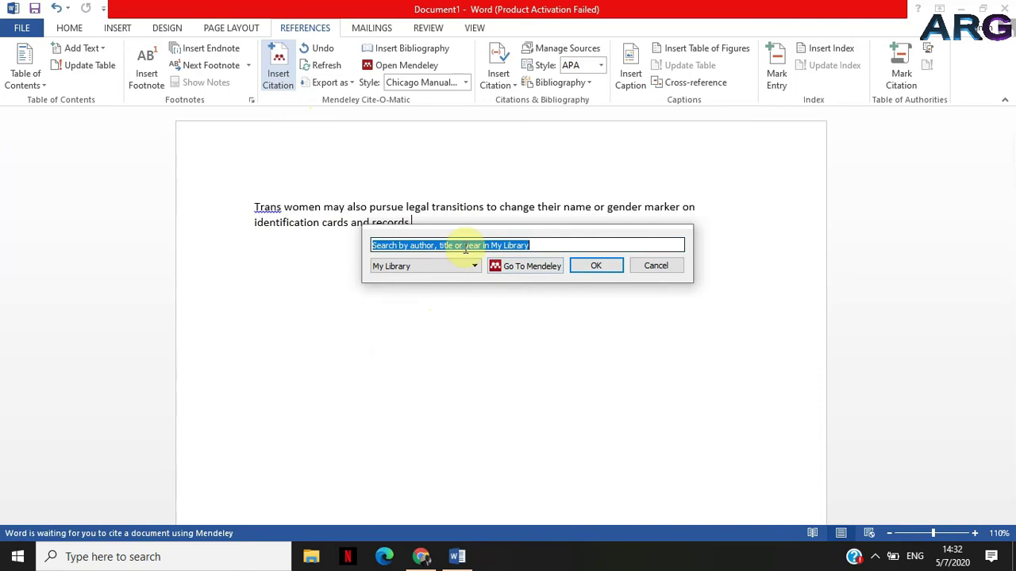
type("j")
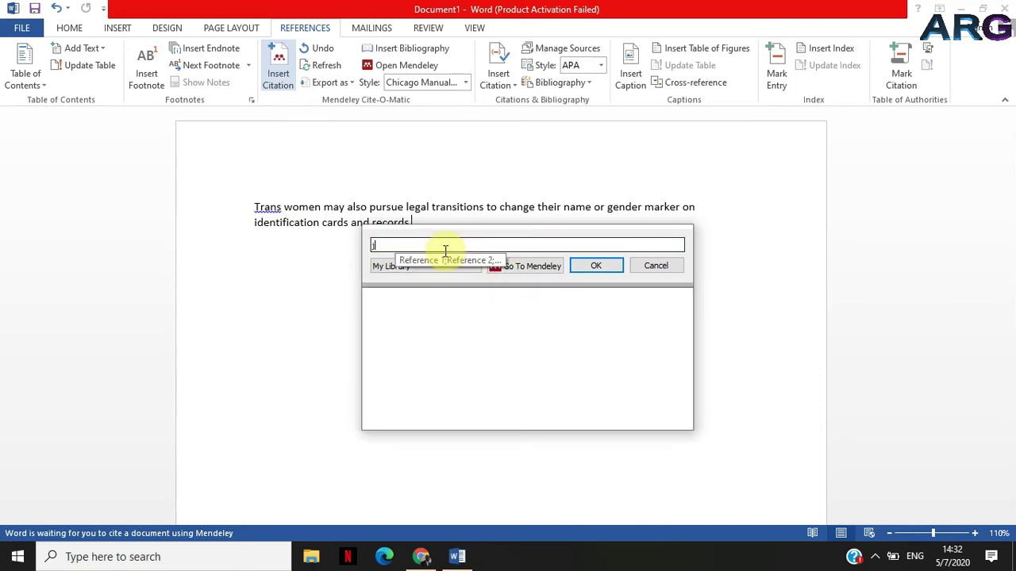
type("ennu")
key("BackSpace")
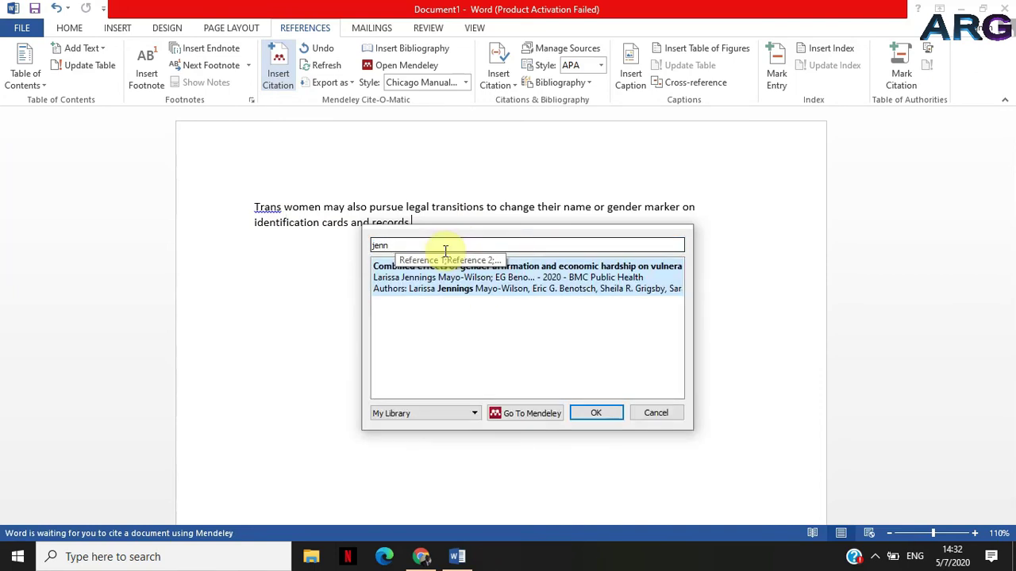
left_click(464, 289)
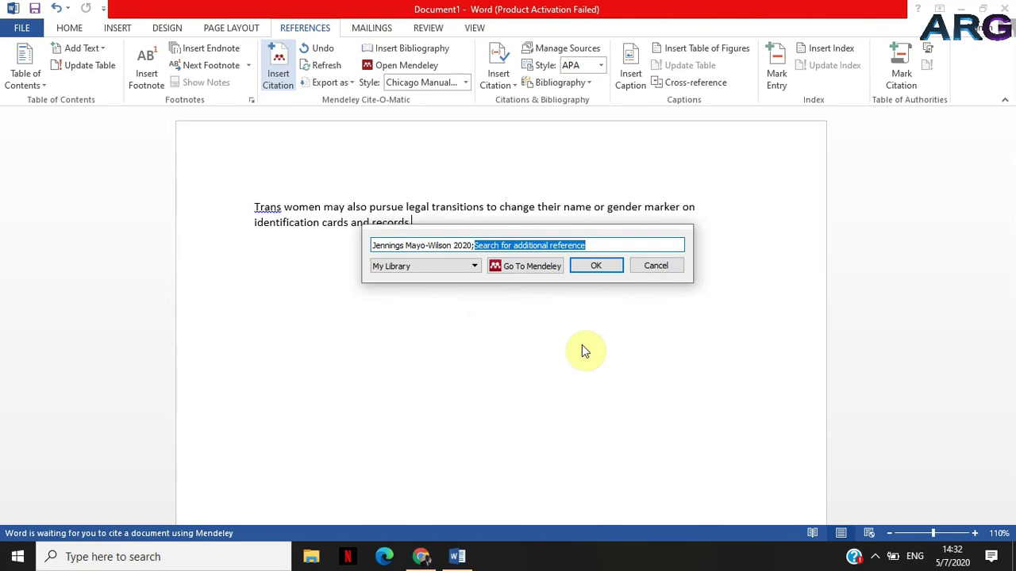
left_click(600, 273)
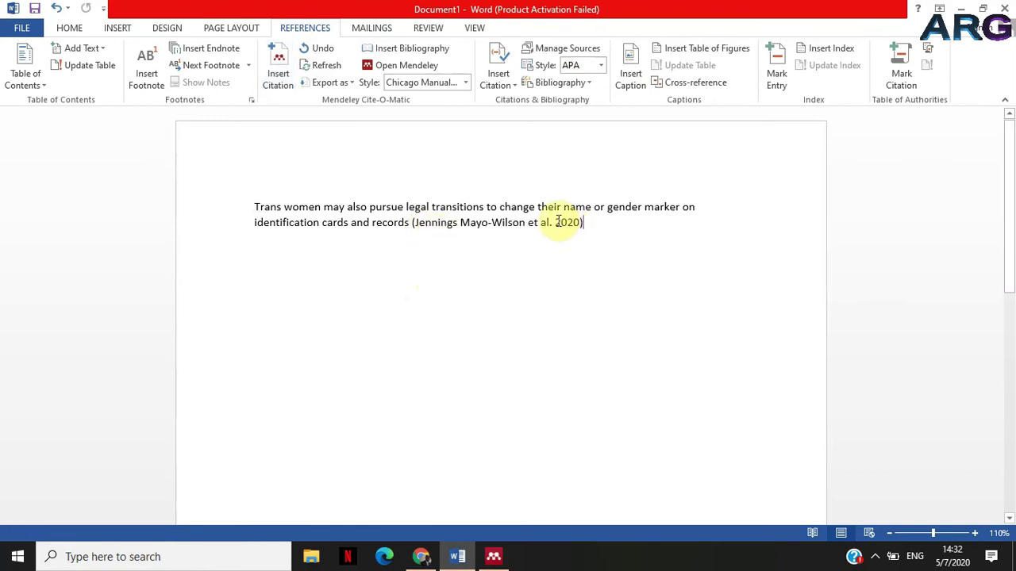
left_click(556, 222)
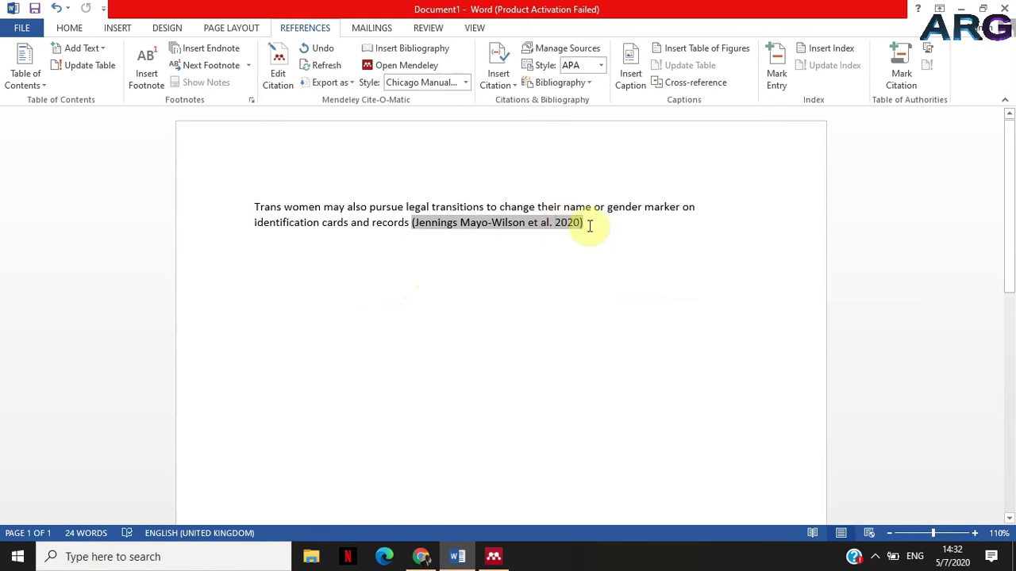
left_click(587, 227)
left_click(507, 229)
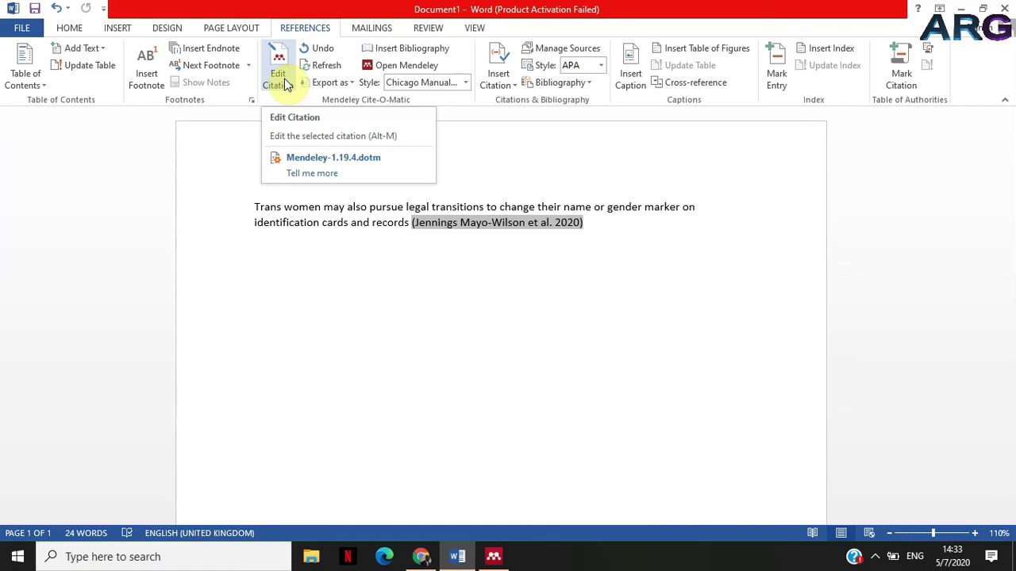
left_click(285, 80)
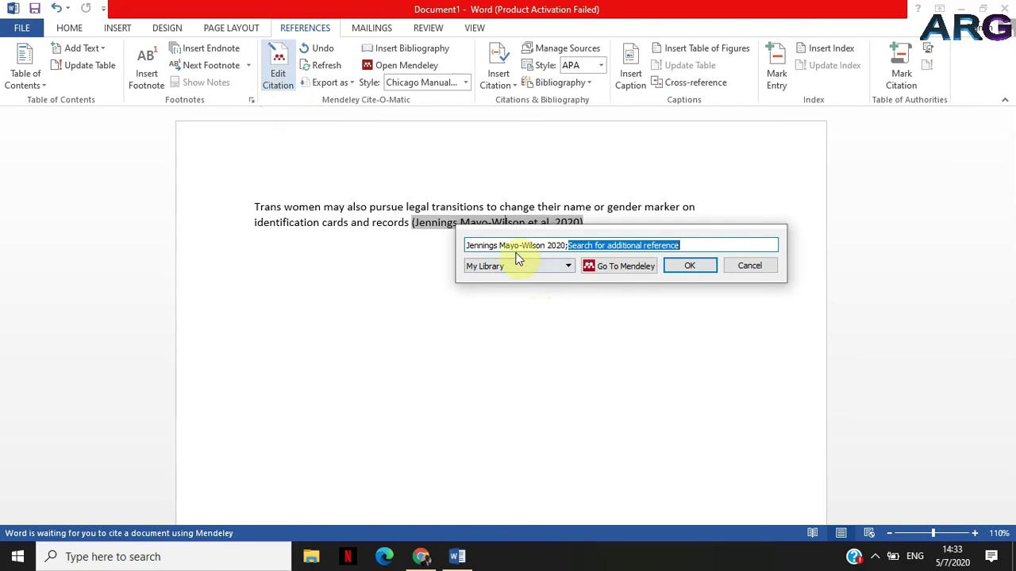
left_click(514, 247)
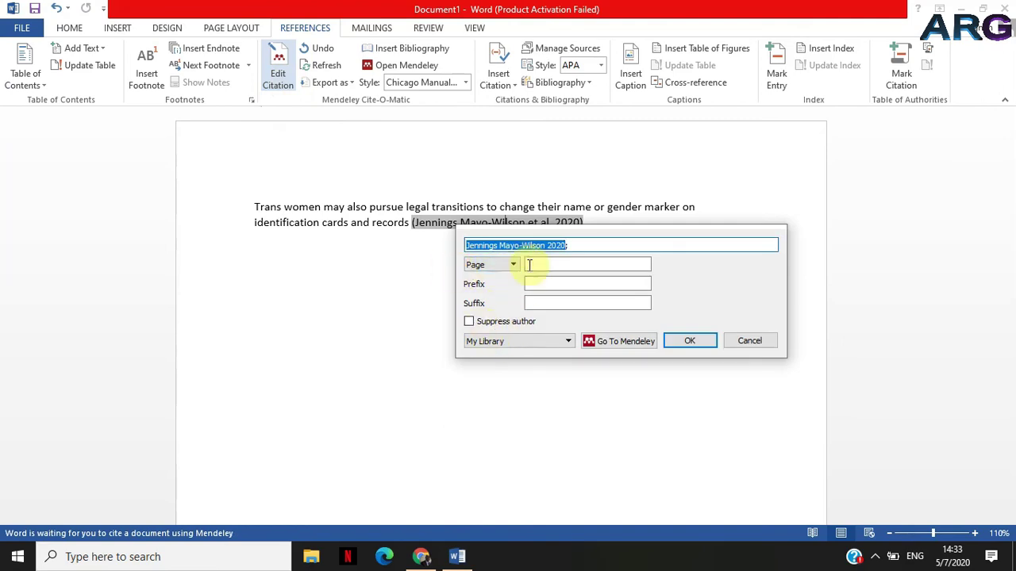
left_click(546, 265)
left_click(513, 266)
left_click_drag(516, 296, 513, 342)
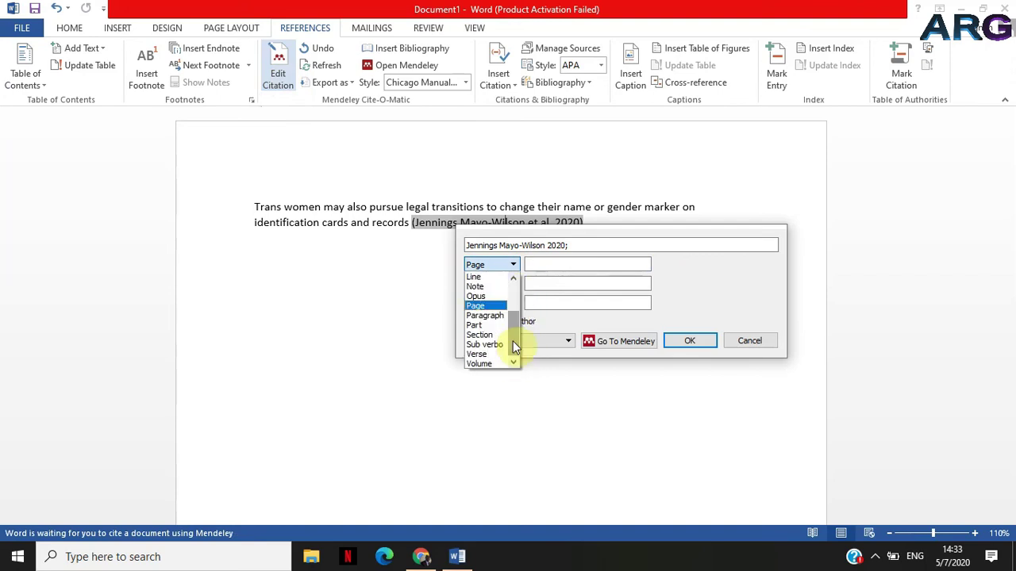
left_click(486, 306)
left_click(538, 265)
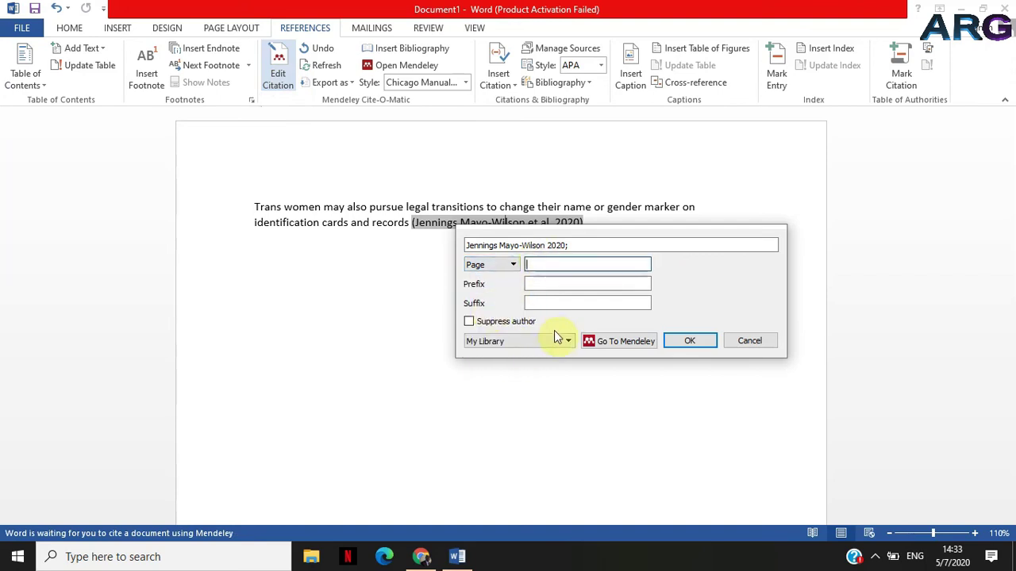
Check the article in Chrome for the quoted sentence's page, and set the Word citation's page to 2
left_click(423, 557)
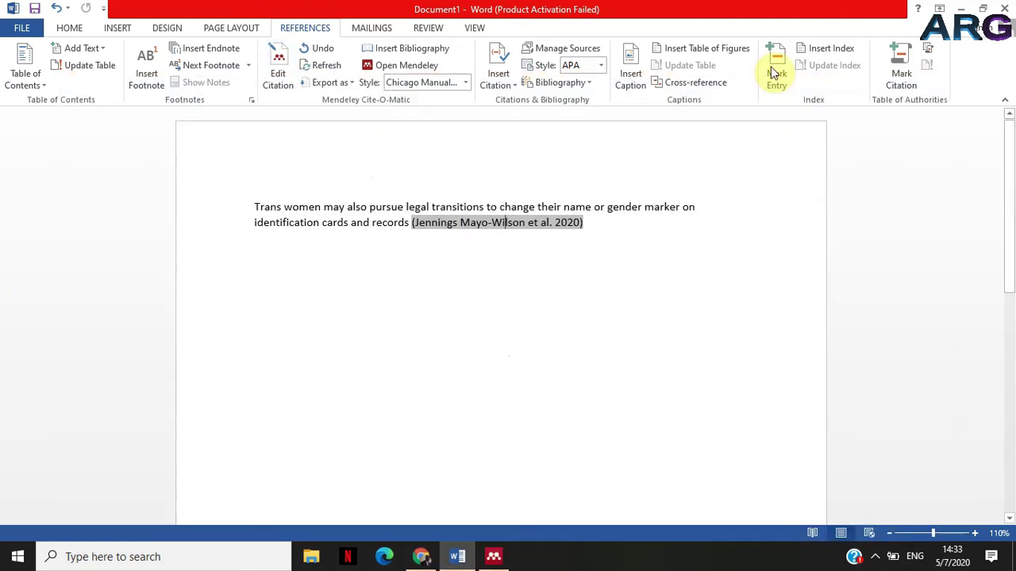
left_click(281, 78)
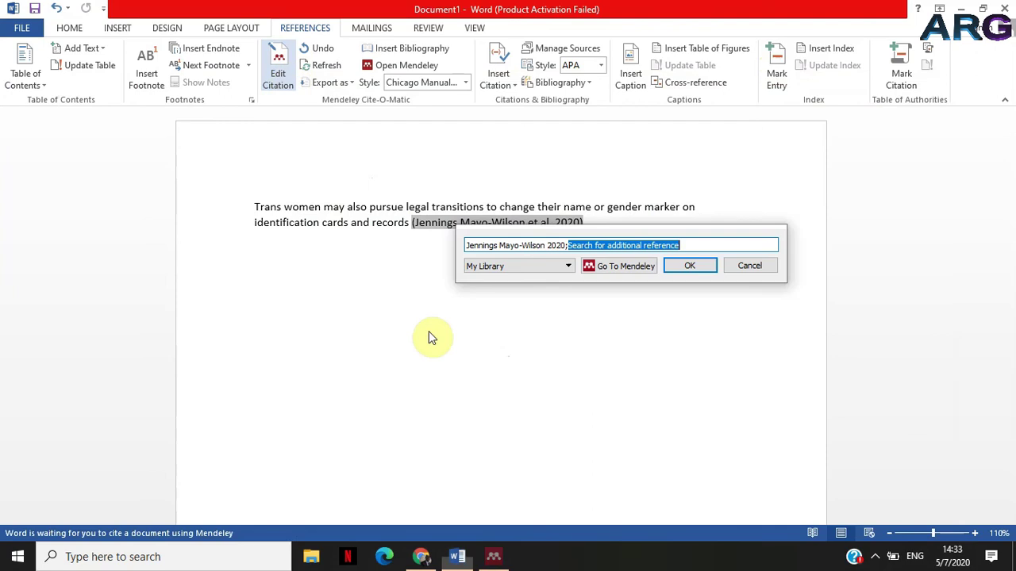
left_click(527, 264)
type("2")
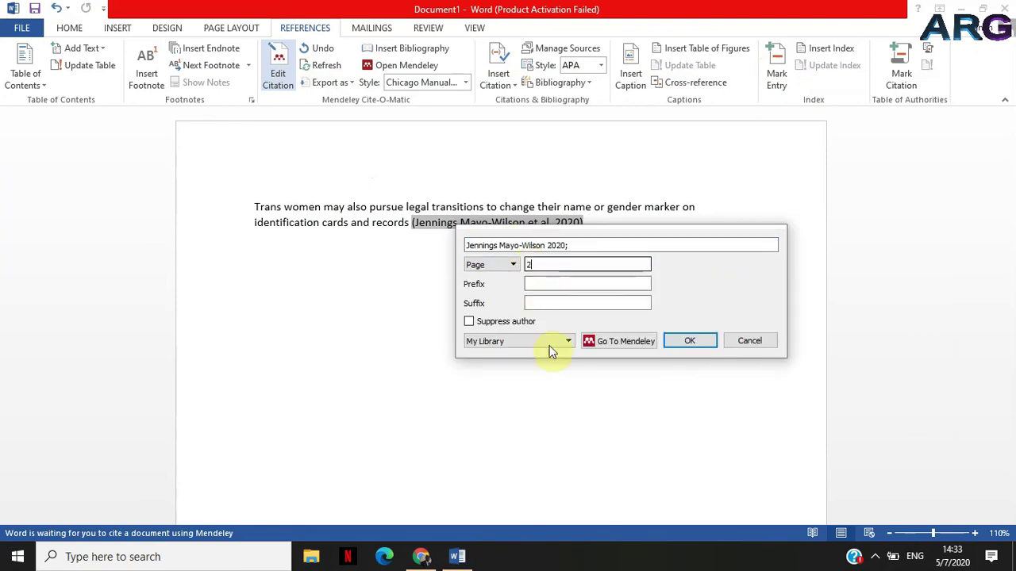
left_click(687, 343)
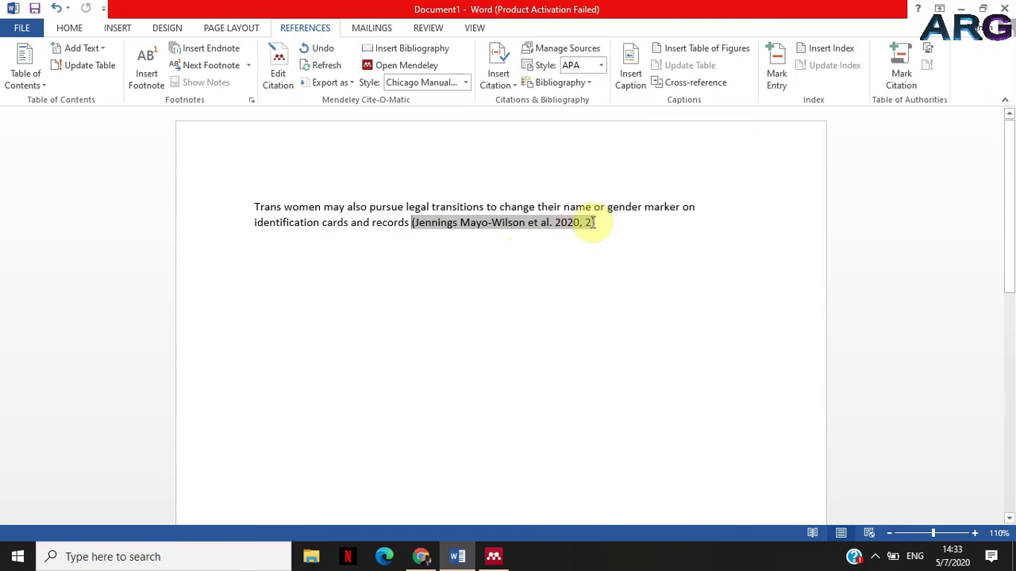
Try the citation styles American Psychological Association 6th edition, Harvard reference format 1, IEEE and American Medical Association in turn
left_click(468, 82)
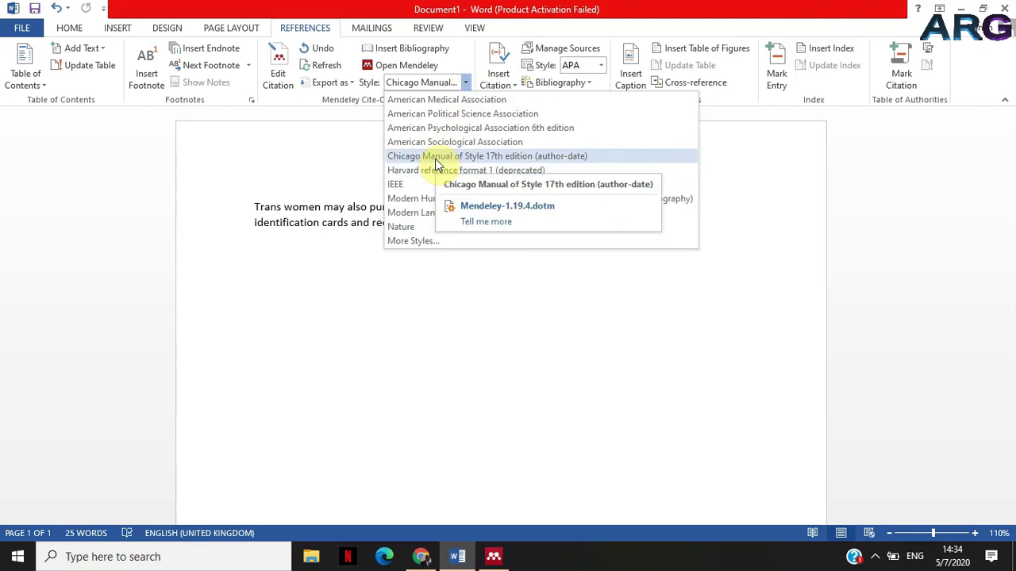
left_click(447, 128)
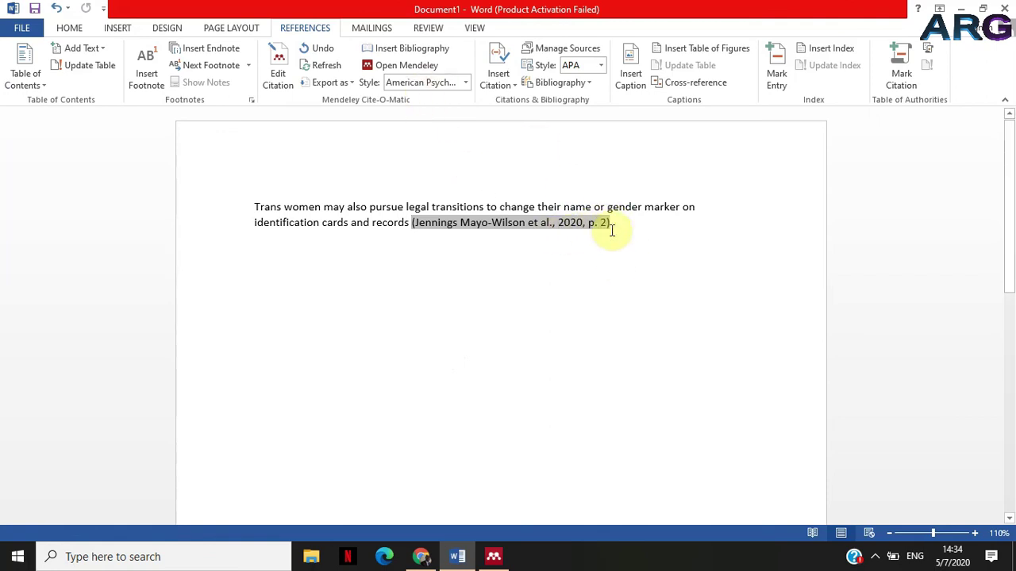
left_click(465, 83)
left_click(413, 170)
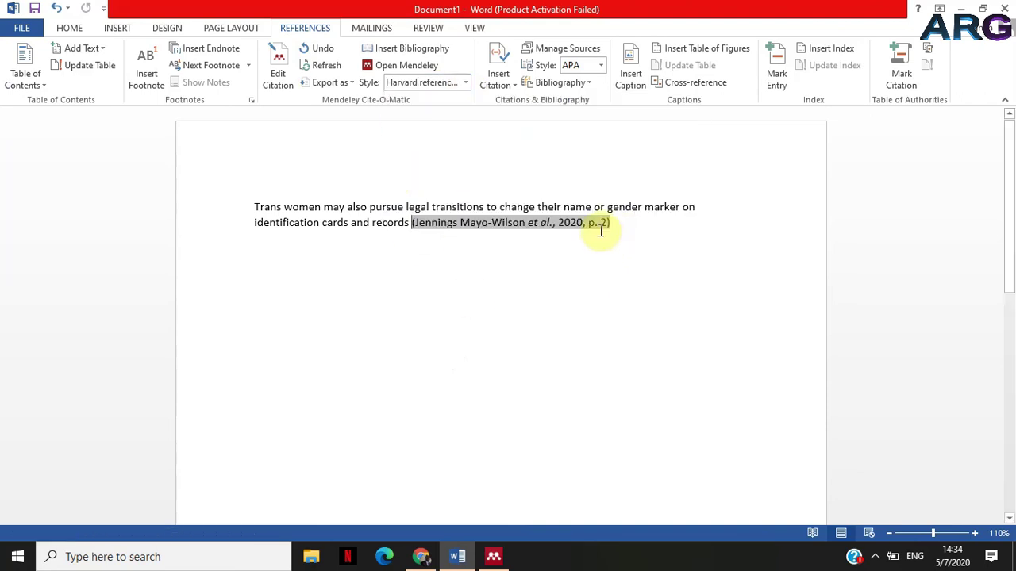
left_click(428, 85)
left_click(397, 184)
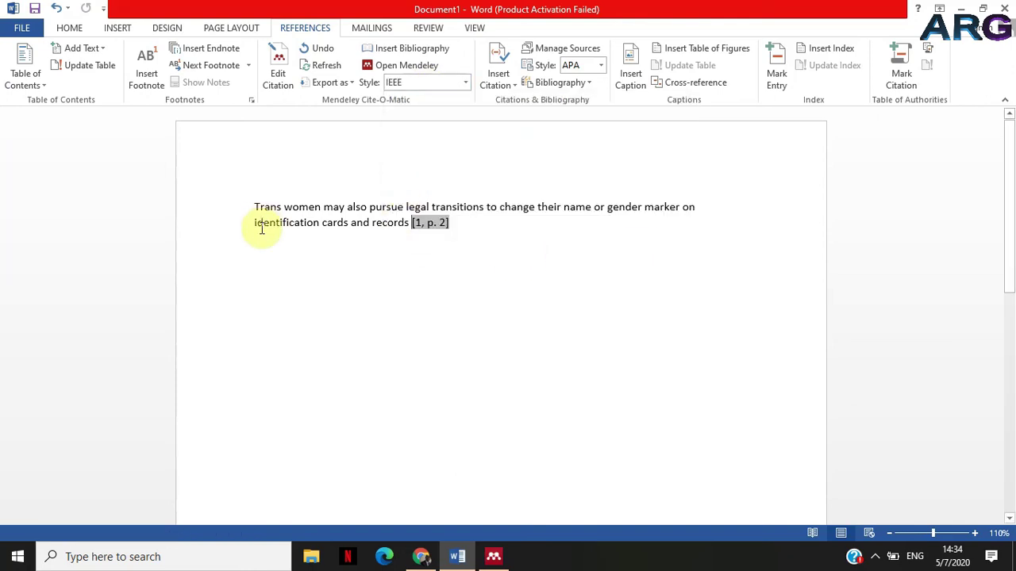
left_click(462, 83)
left_click(444, 101)
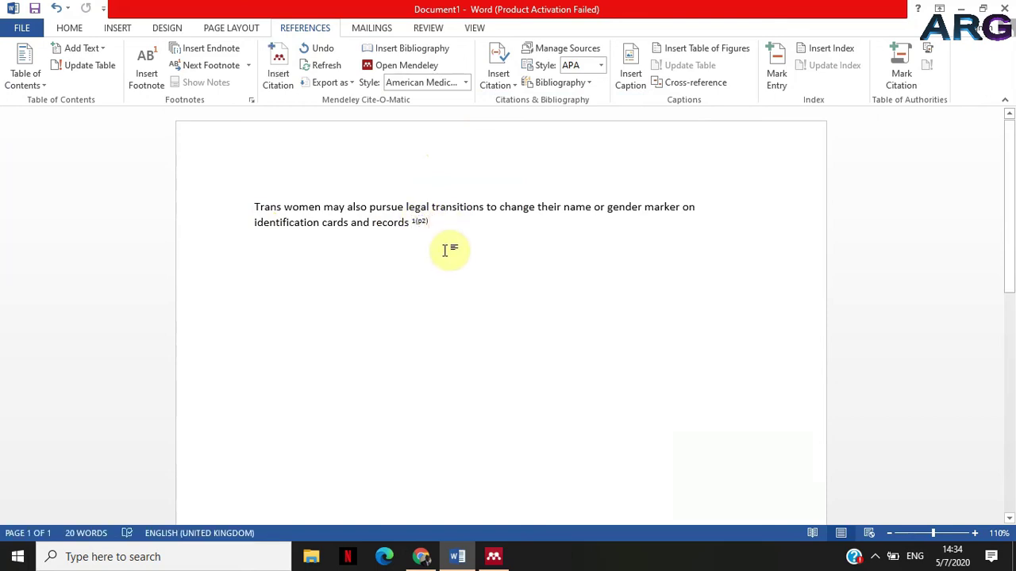
End the cited sentence with a period and paste a copy of its text, without the citation, as a separate paragraph below
type(".")
key("Return")
key("Return")
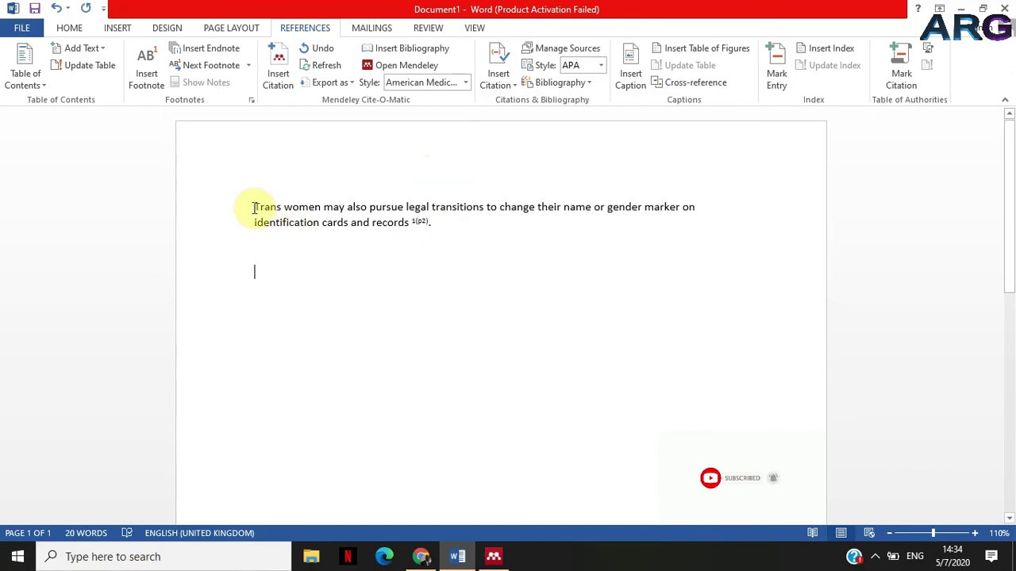
left_click_drag(254, 208, 399, 219)
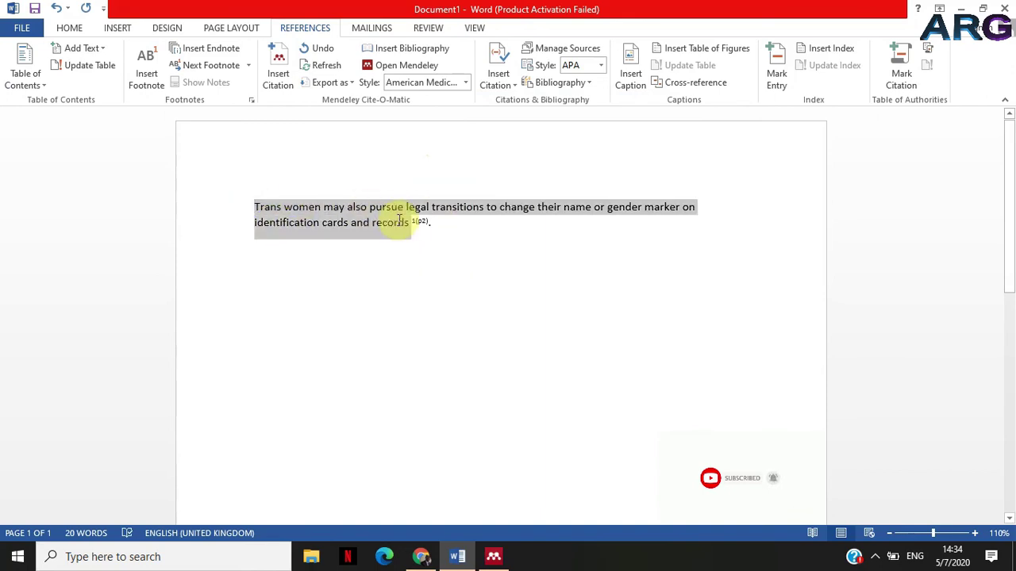
key("ctrl+c")
left_click(295, 283)
key("ctrl+v")
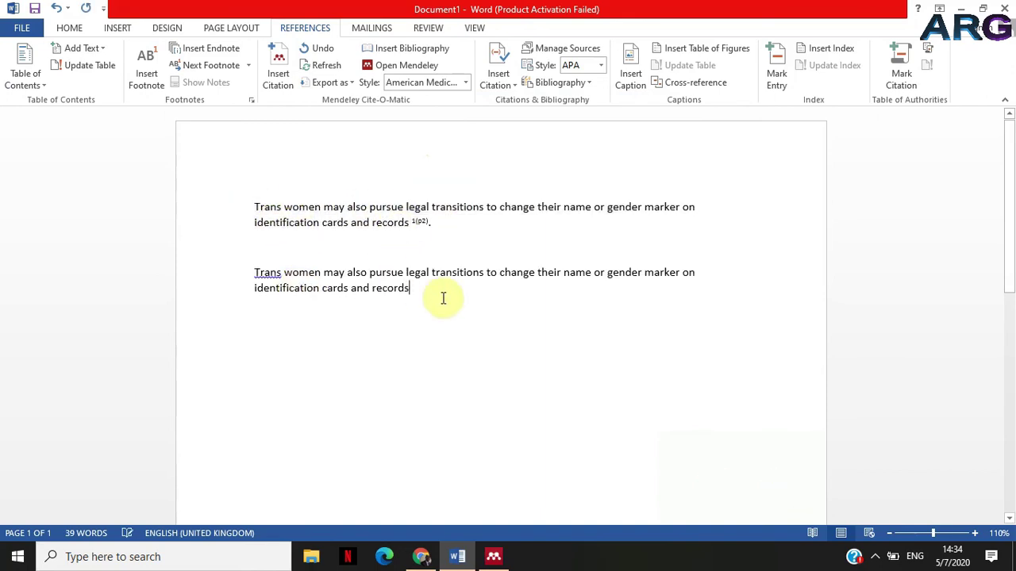
Cite the 2020 BMC Public Health article with page 2 after the second sentence, and set the citation style to Harvard reference format 1 (deprecated)
left_click(282, 79)
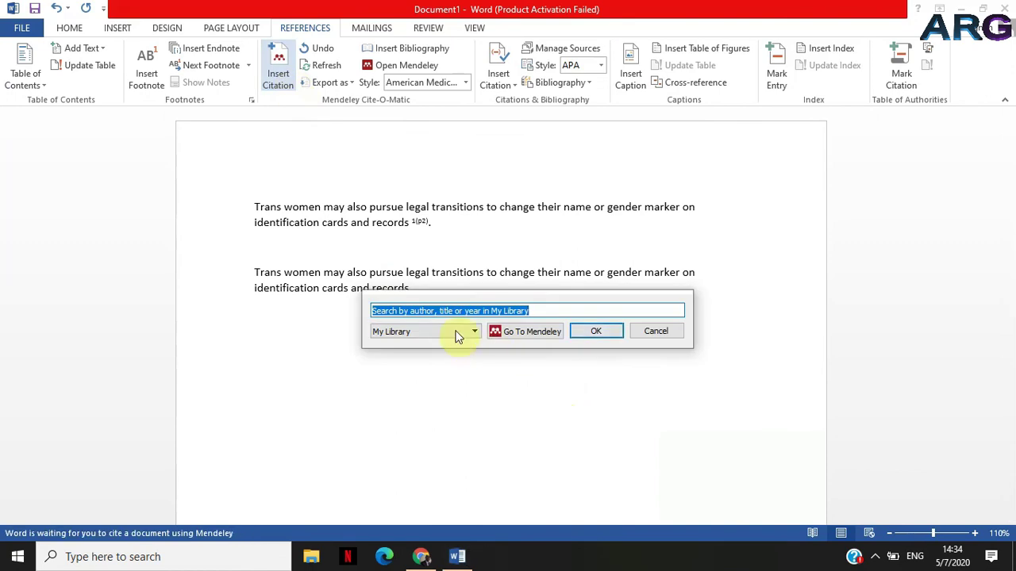
type("jenn")
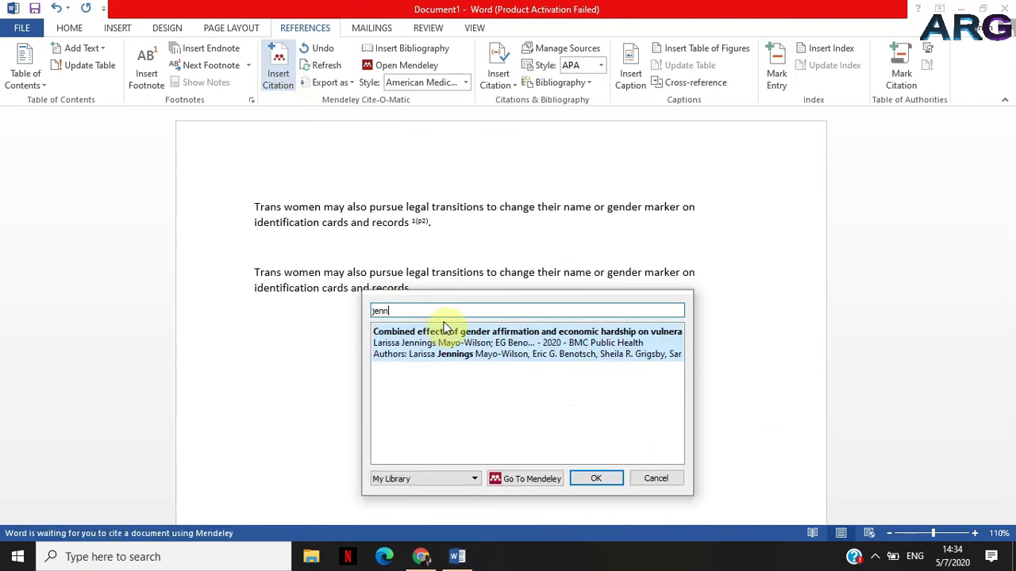
left_click(453, 337)
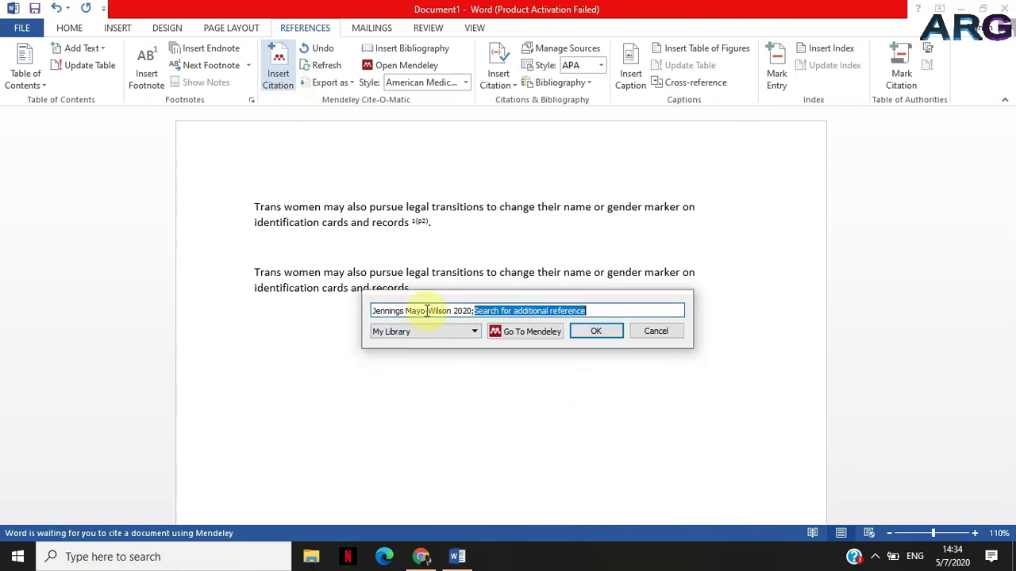
left_click(427, 311)
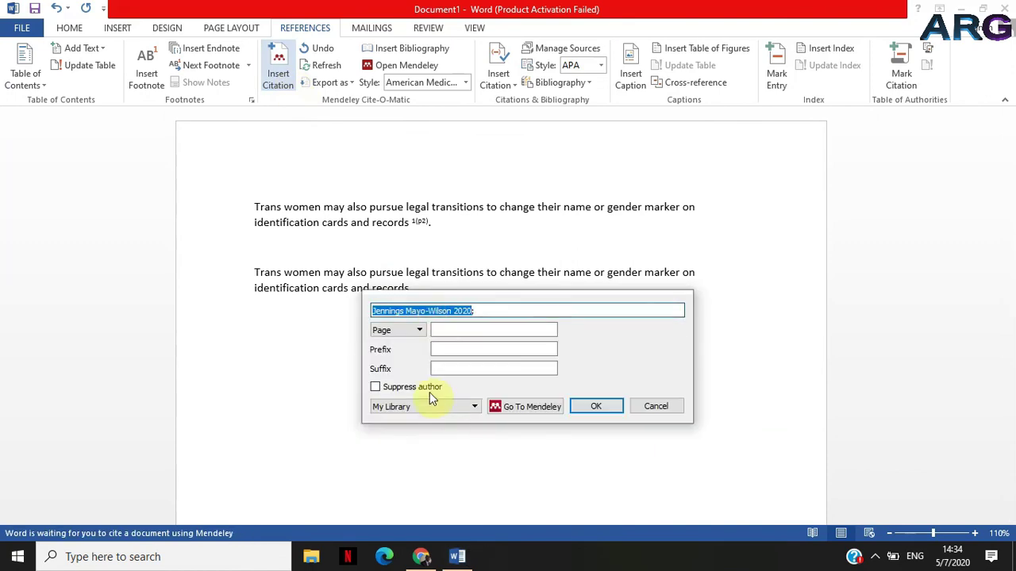
left_click(440, 329)
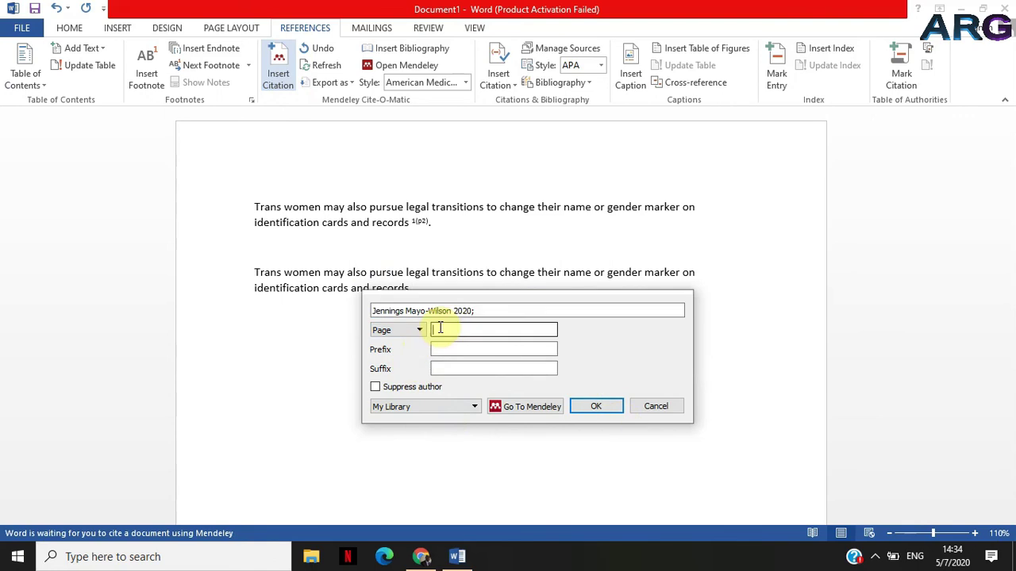
left_click(612, 407)
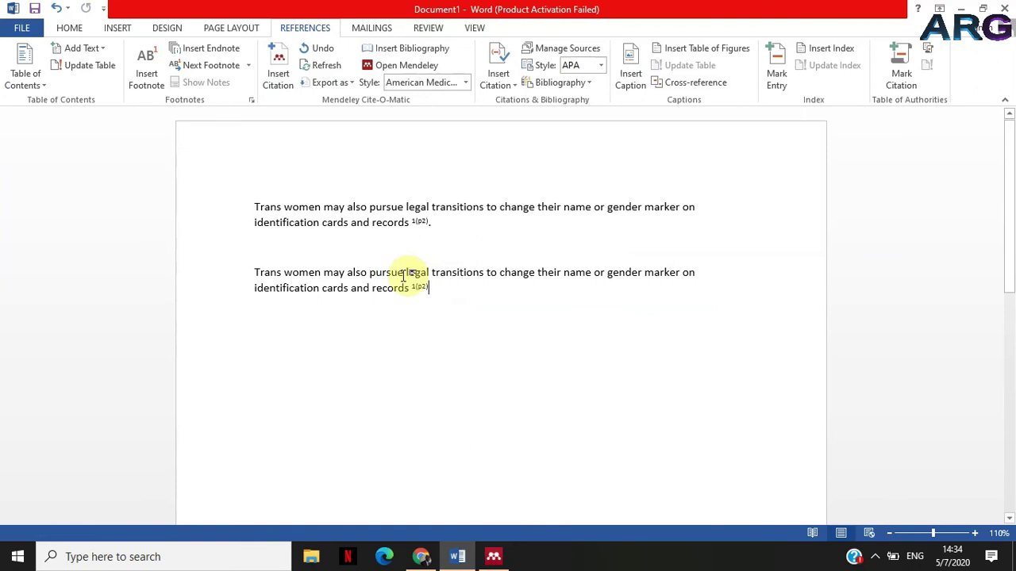
left_click(465, 82)
left_click(401, 292)
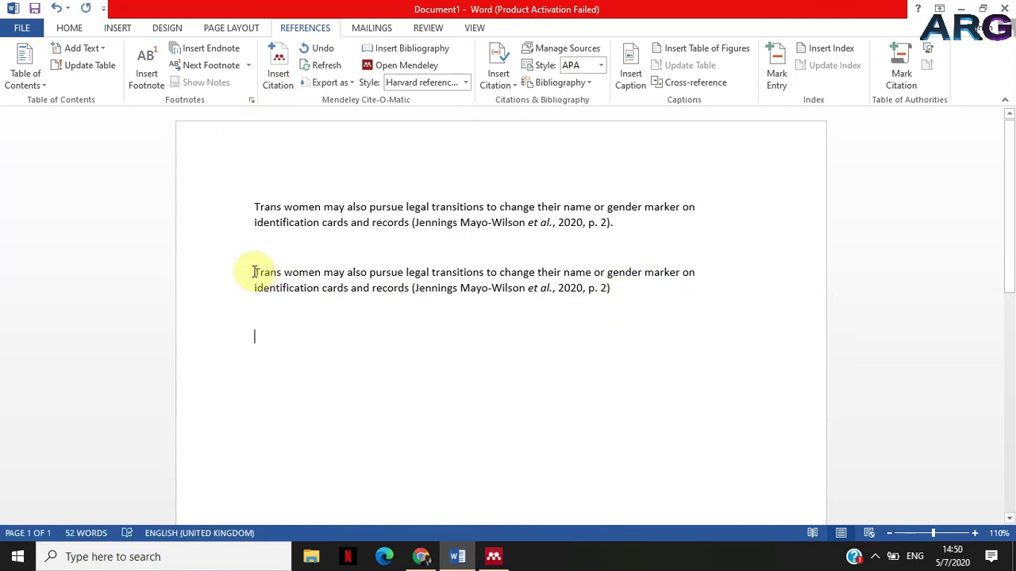
Write "according to" on a new line below the second cited sentence
type("axcccor")
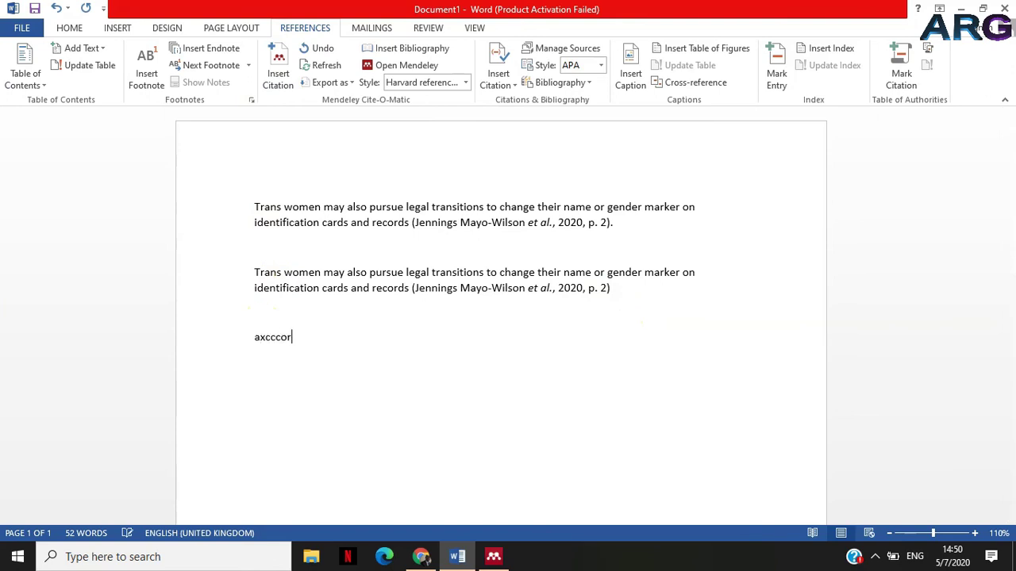
key("BackSpace")
key("BackSpace")
key("BackSpace")
type("rding to")
Cite the 2020 BMC Public Health article with page 2 after "according to" on the last line
left_click(274, 73)
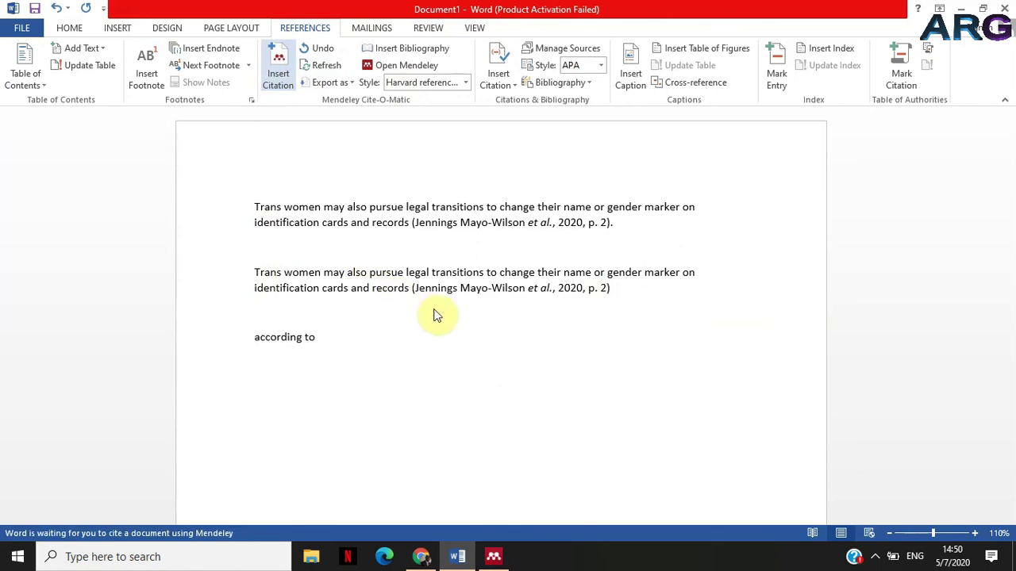
type("jen")
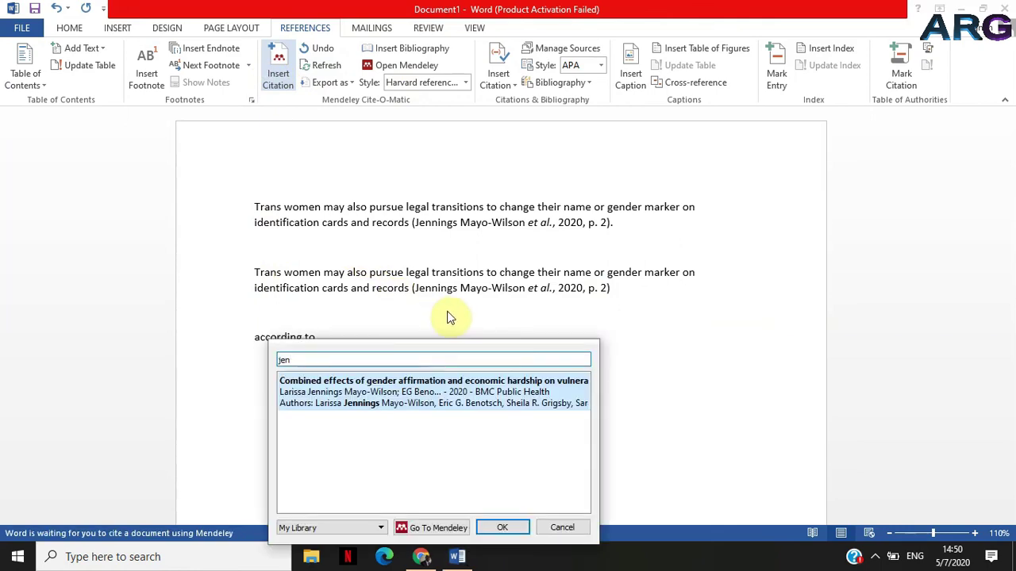
left_click(373, 387)
left_click(367, 361)
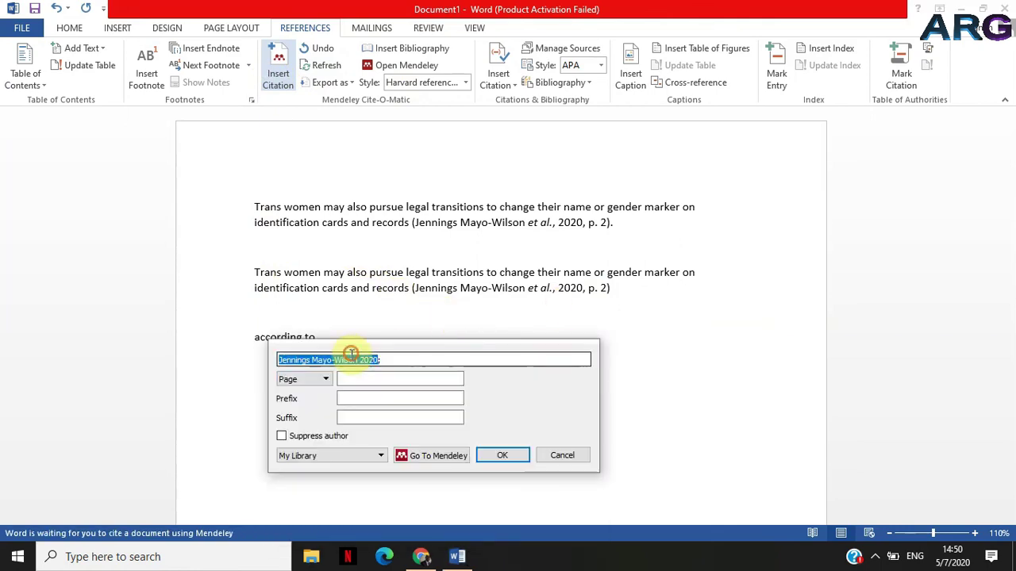
left_click(365, 378)
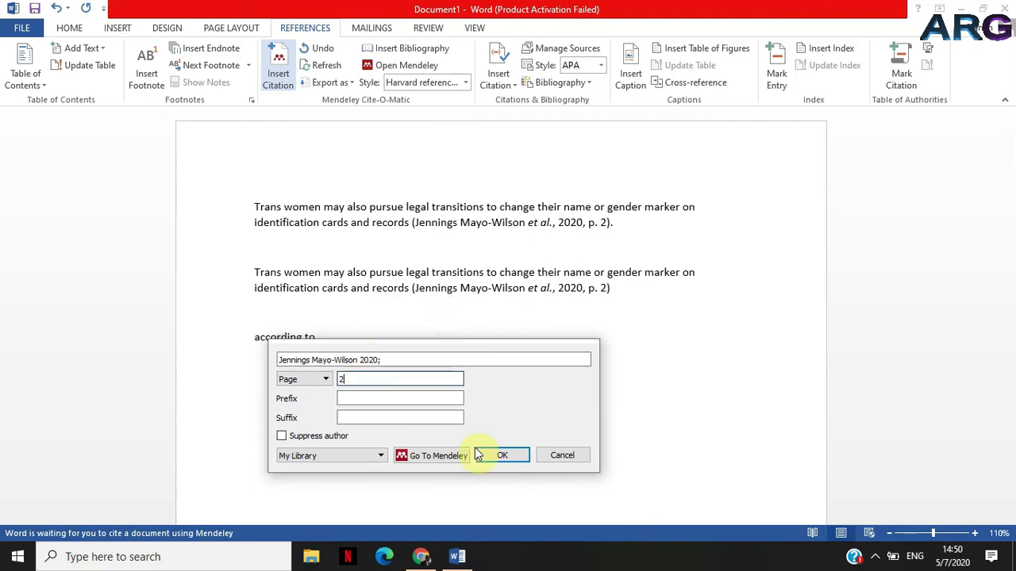
left_click(503, 458)
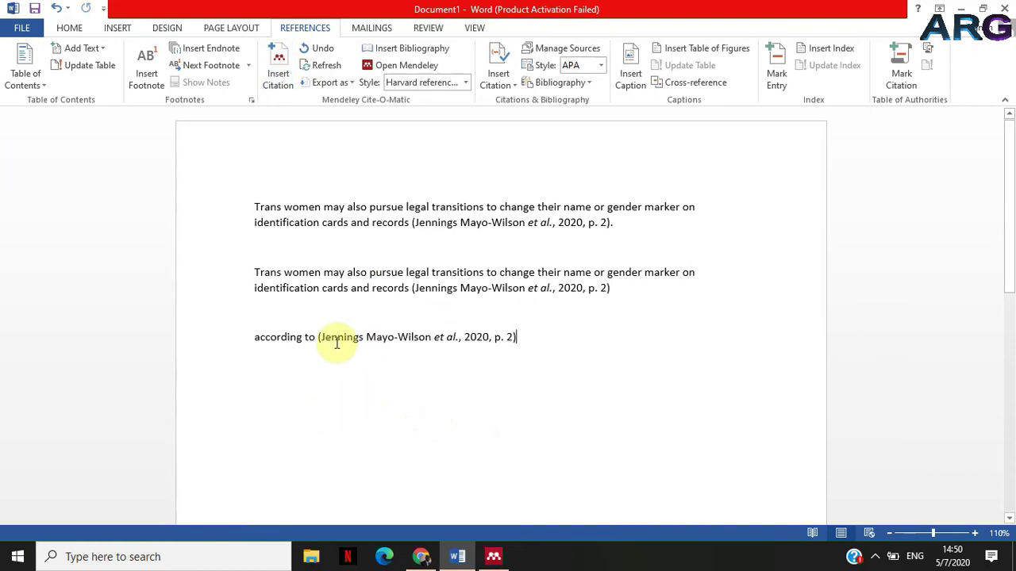
Copy the author name with "et al." from inside the citation after "according to", without the bracket, comma, year and page
left_click_drag(323, 336, 451, 337)
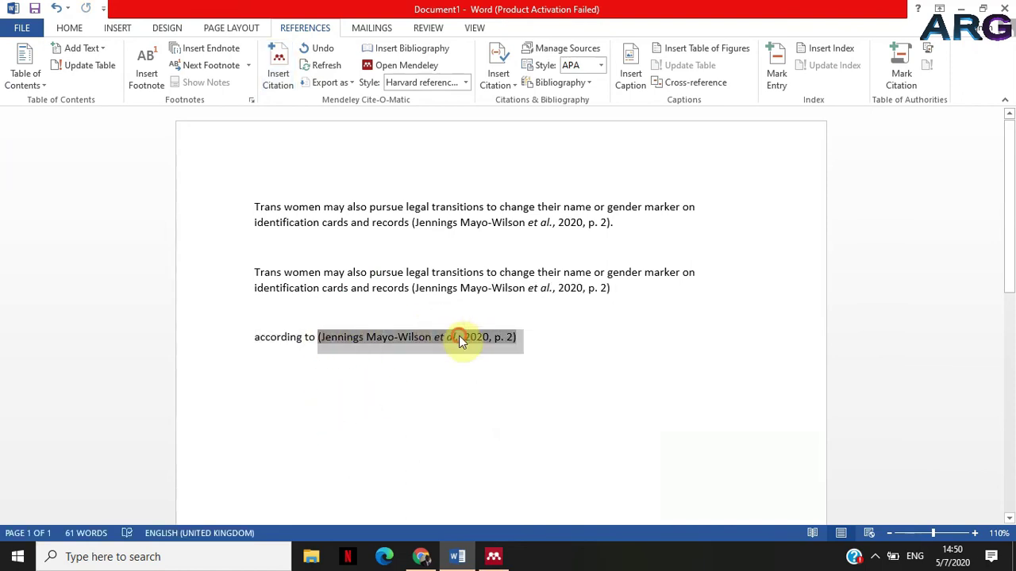
left_click(461, 337)
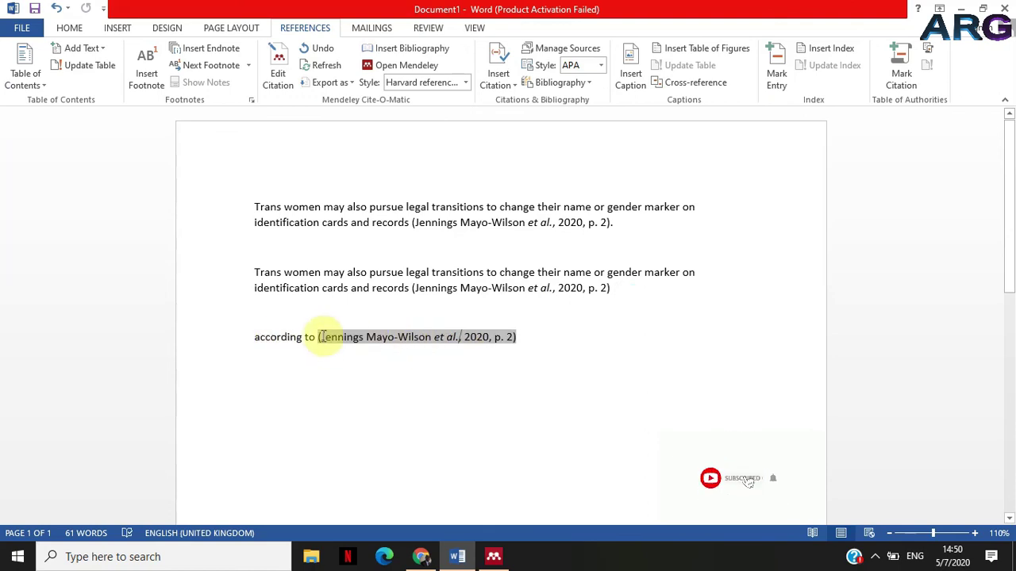
left_click_drag(322, 337, 457, 340)
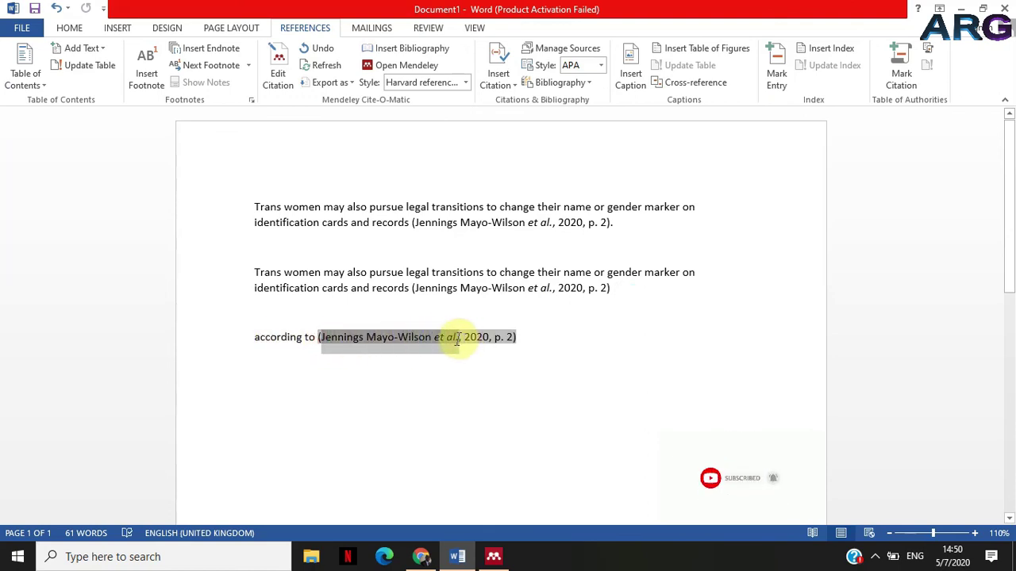
left_click_drag(458, 341, 463, 343)
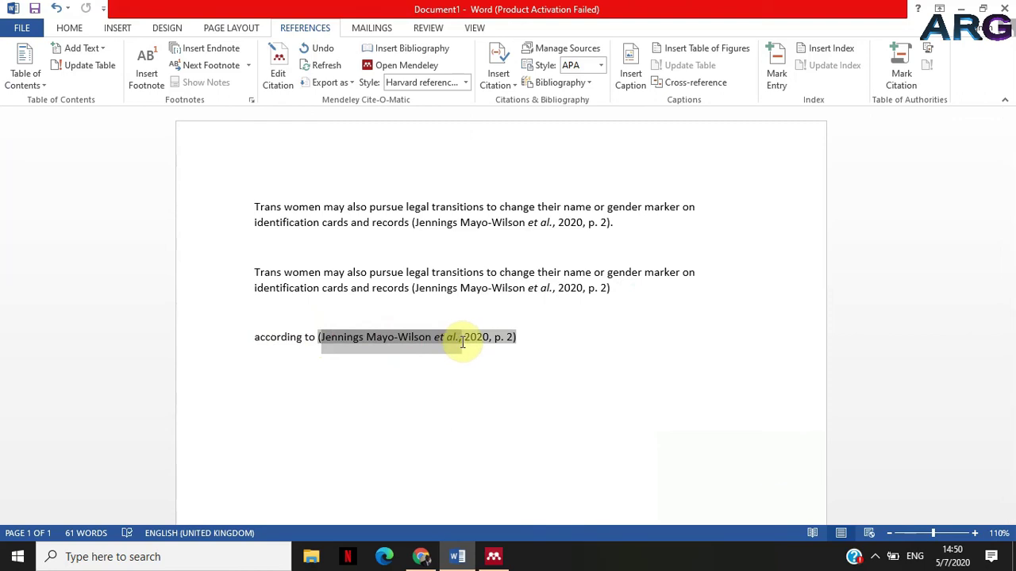
left_click(459, 339)
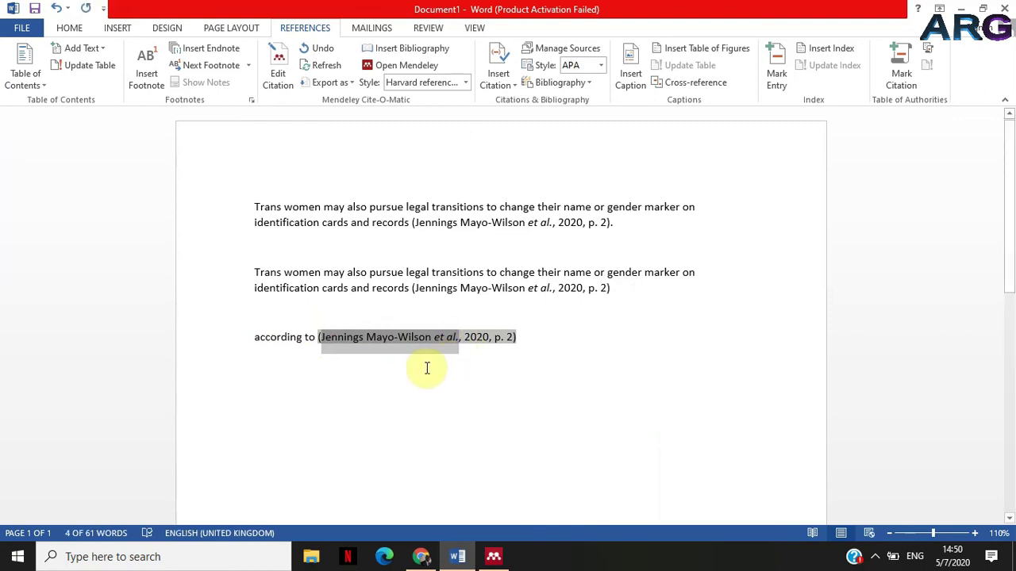
key("ctrl+c")
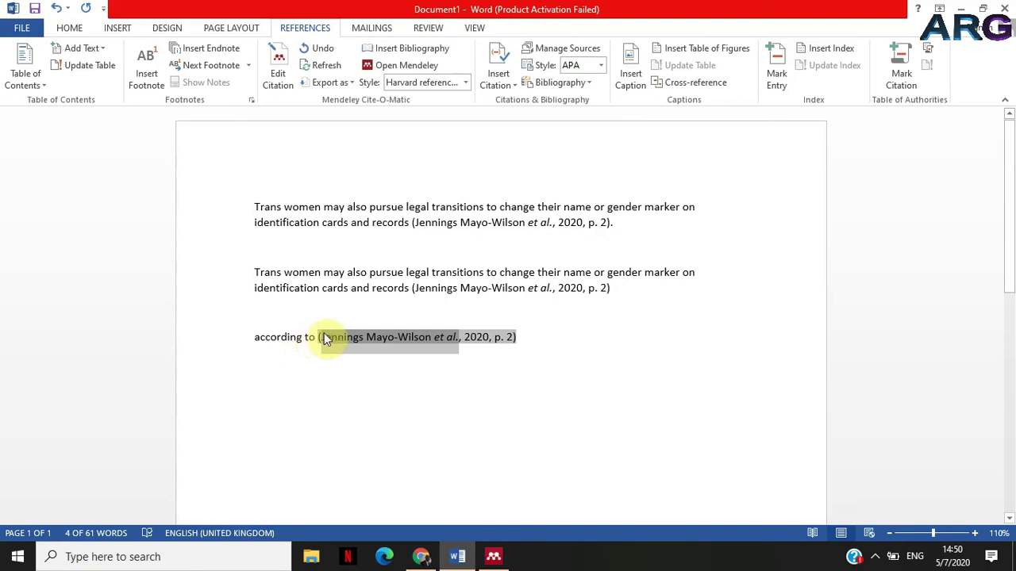
Edit the citation after "according to" so that the author is suppressed, keeping page 2
left_click(408, 336)
left_click(281, 79)
left_click(417, 362)
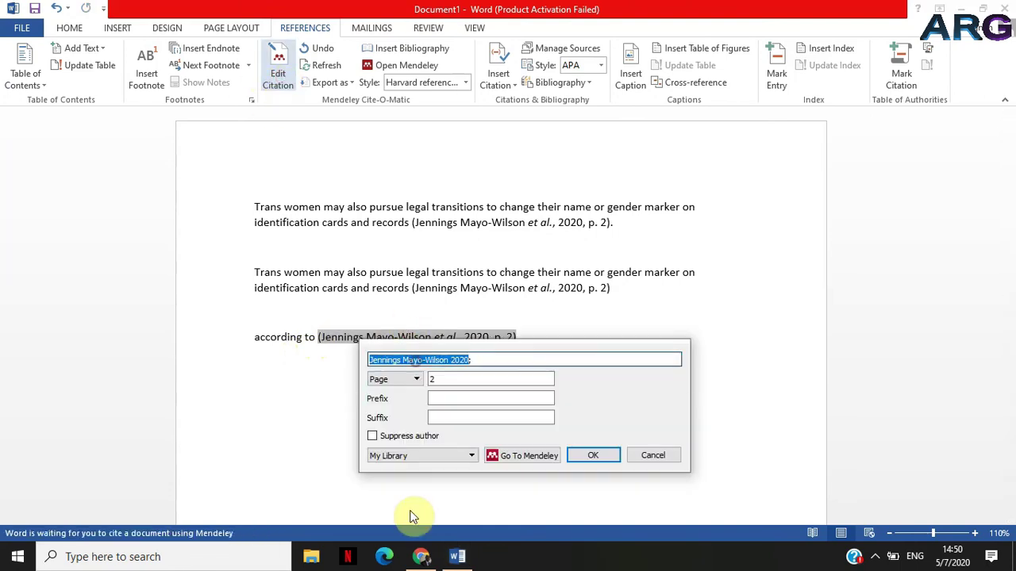
left_click(589, 455)
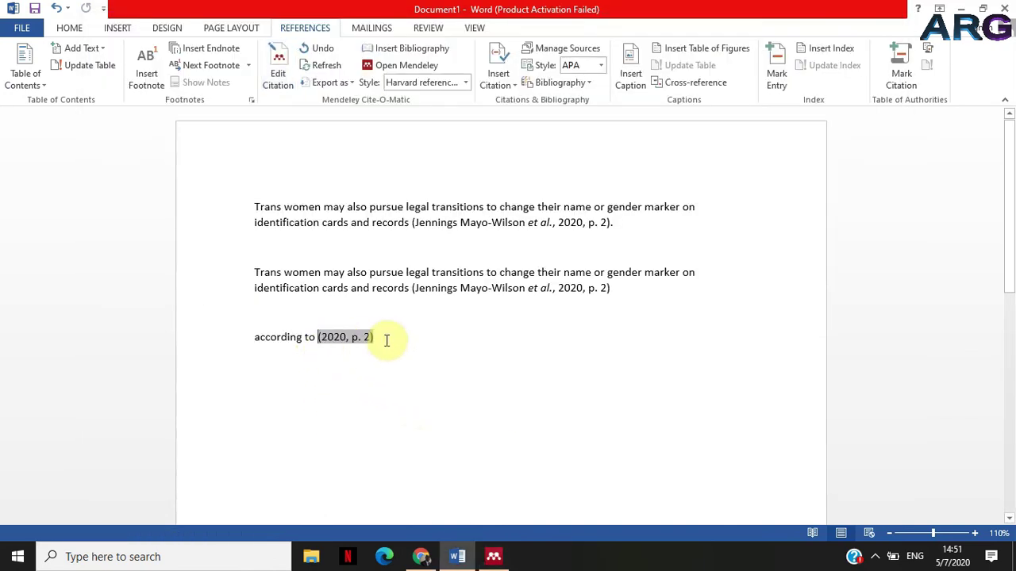
Paste the copied author text between "according to" and the "(2020, p. 2)" citation, and capitalise the line's first word as "According"
left_click(314, 337)
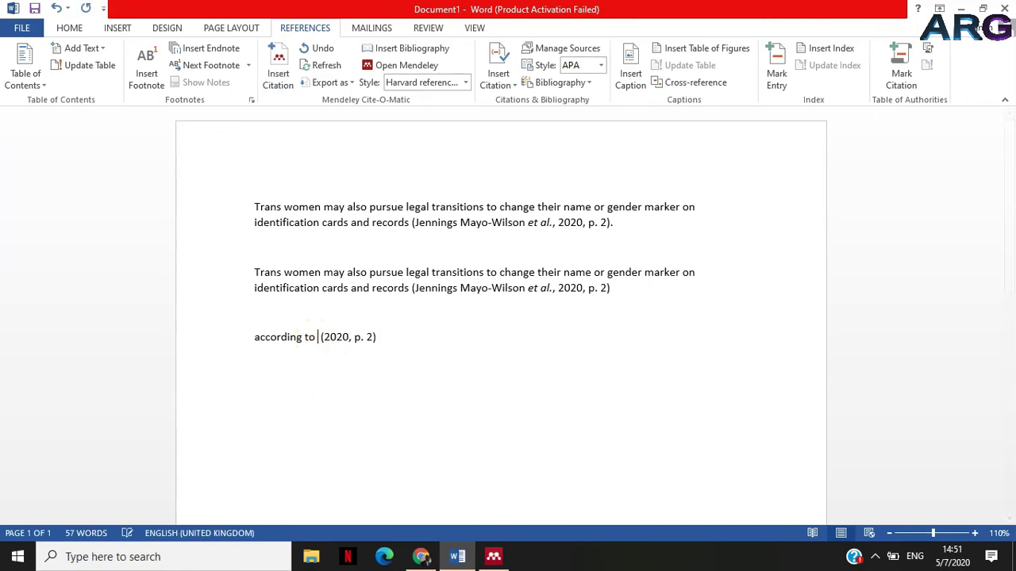
key("ctrl+v")
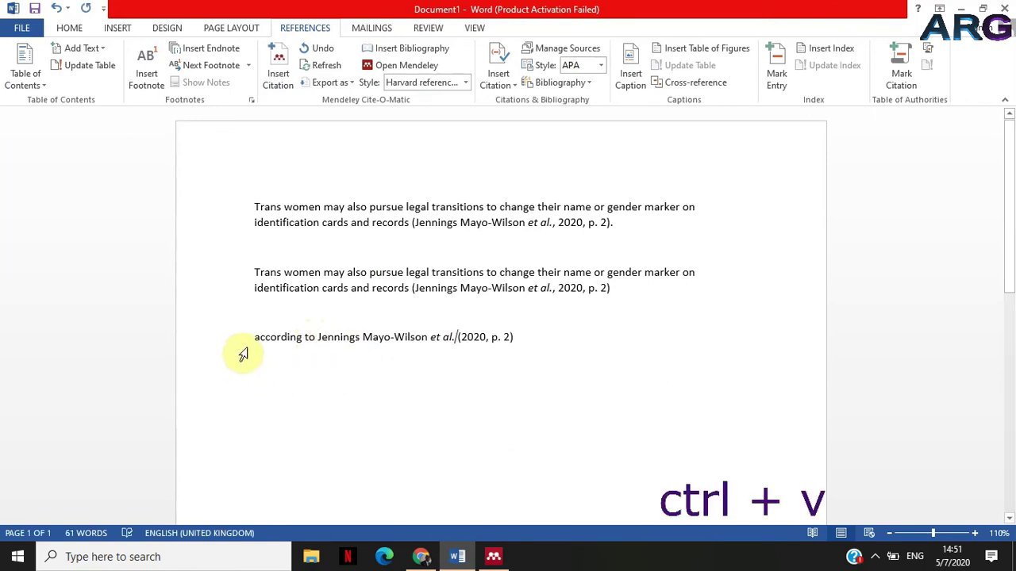
left_click(261, 338)
key("BackSpace")
type("A")
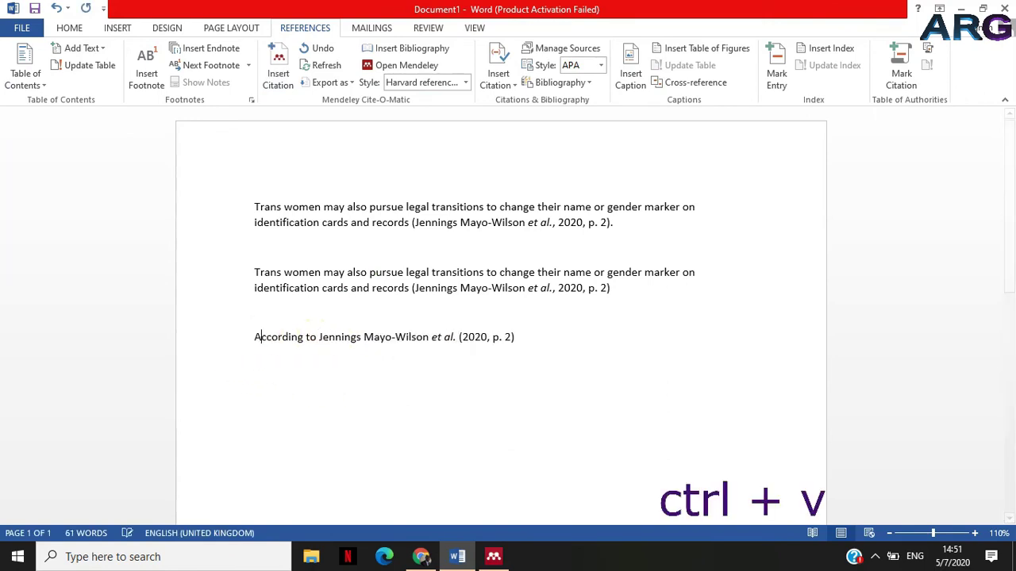
Continue the sentence after the in-sentence citation with the filler text "hhdhdhdhdhhdhd", and highlight "(2020, p. 2)"
left_click(547, 339)
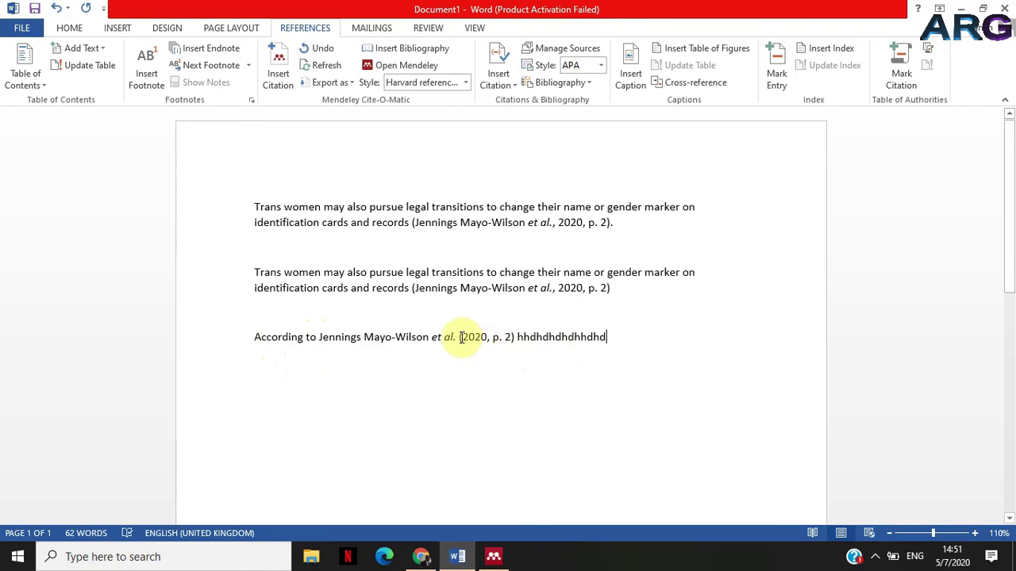
left_click_drag(459, 338, 516, 336)
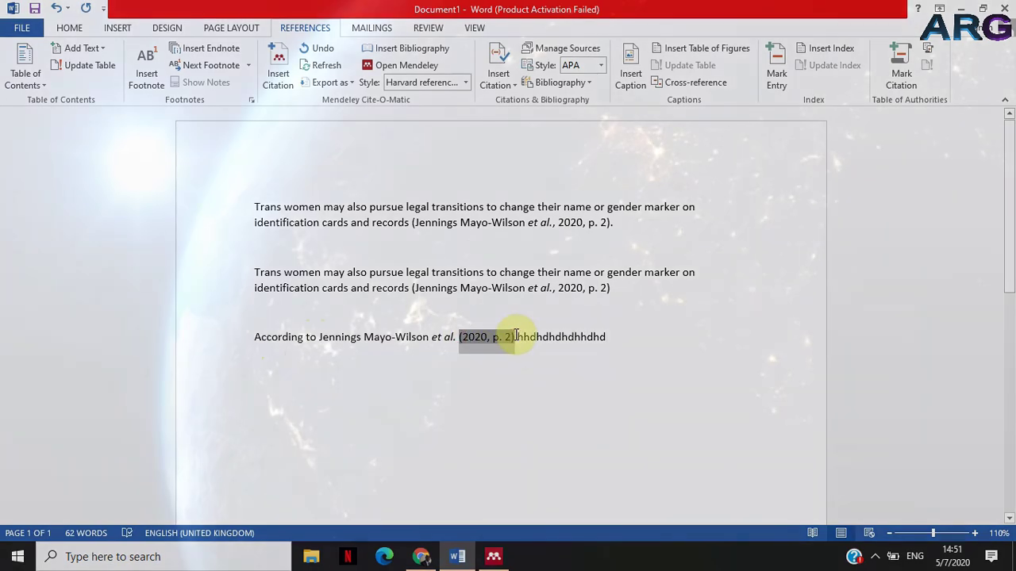